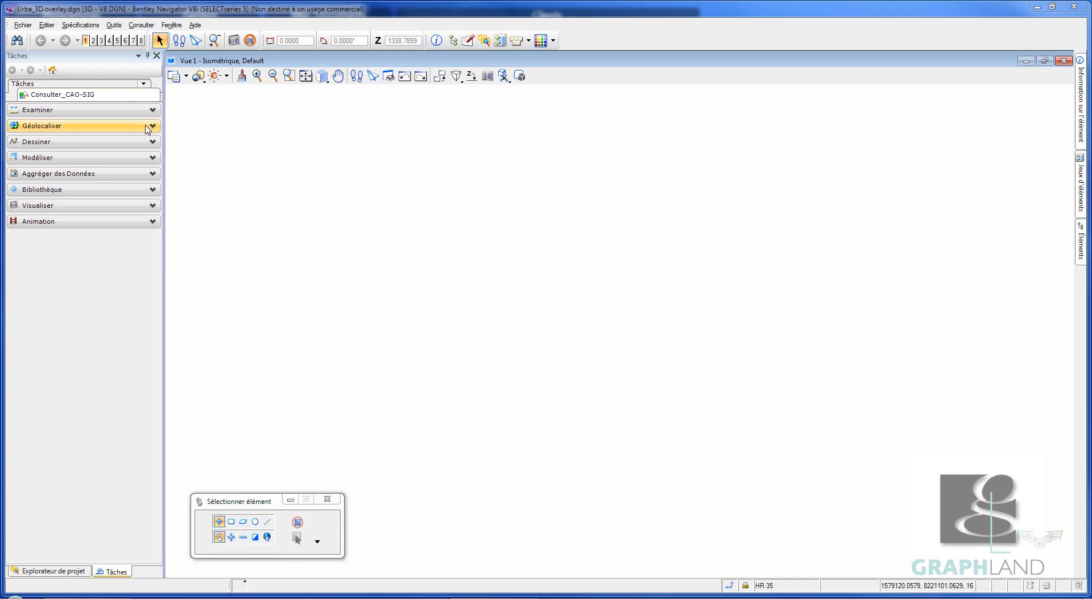
Attach the shapefiles GL_BatiIndifferencie, GL_BatiIndustriel and GL_BatiRemarquable as references, declining the immediate rebuild of the element sets
left_click(63, 173)
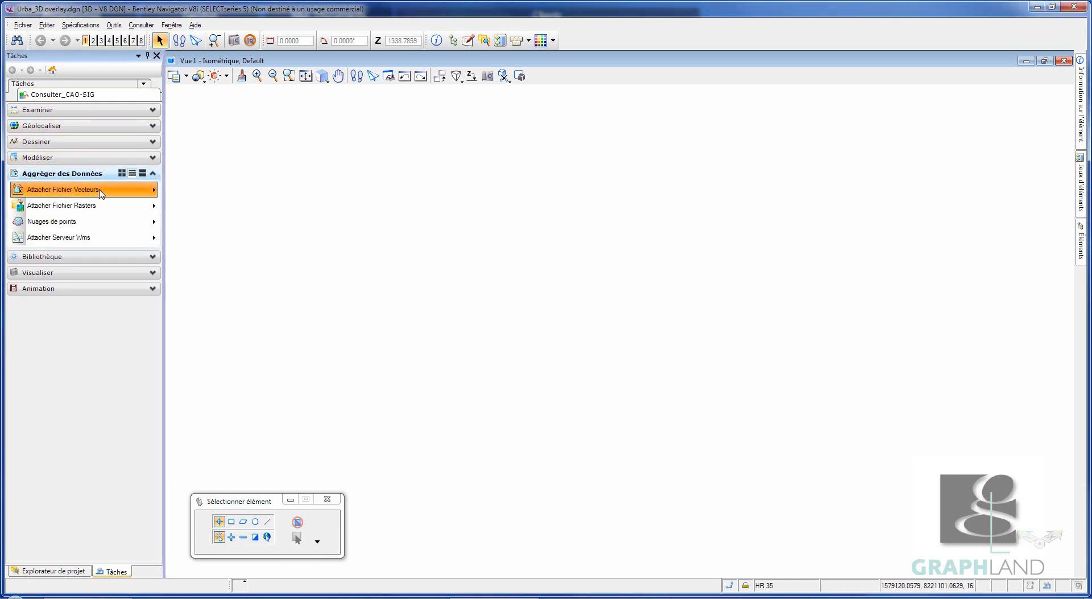
left_click(63, 189)
left_click(414, 155)
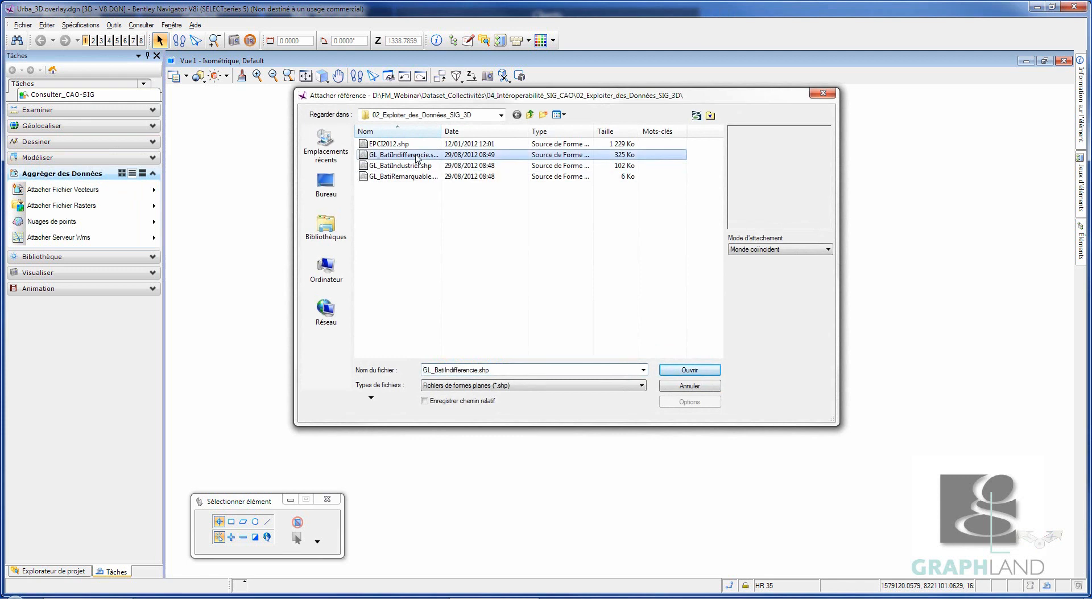
left_click(415, 177, "shift")
left_click(702, 374)
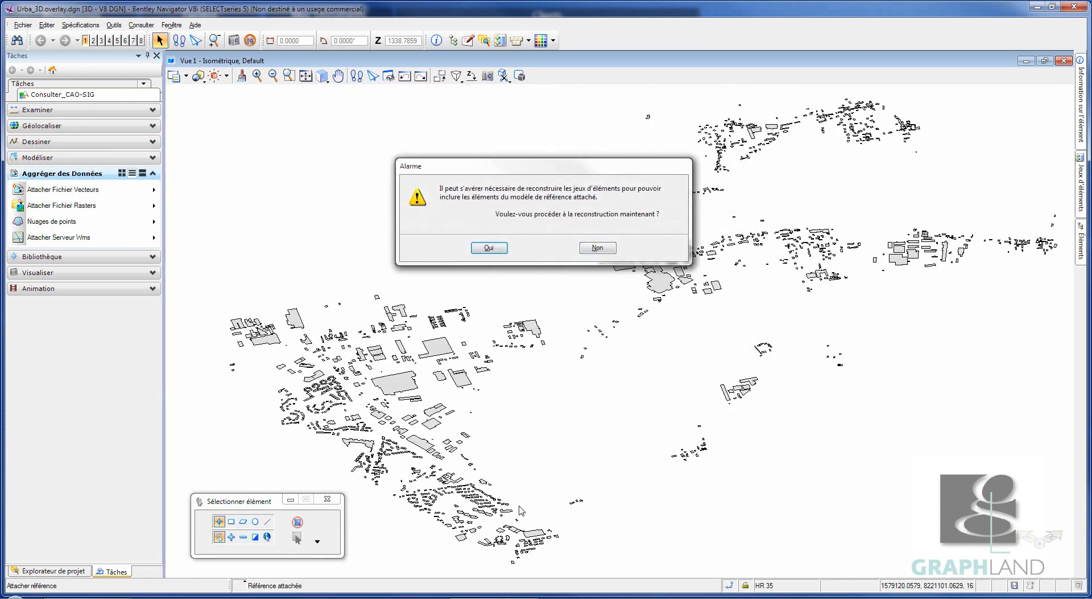
scroll(468, 495, "up", 2)
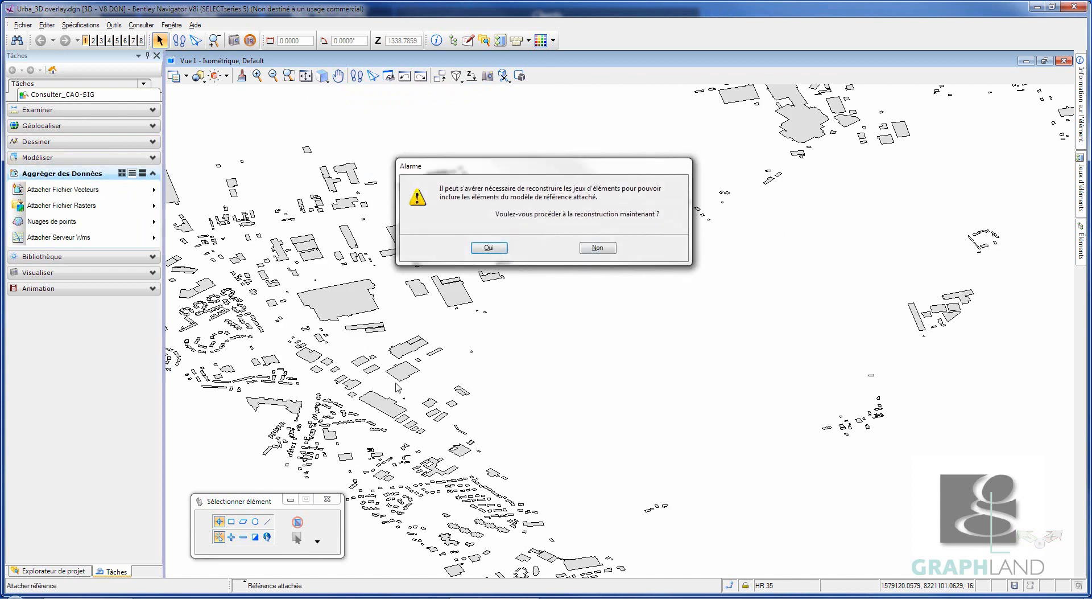
left_click(597, 248)
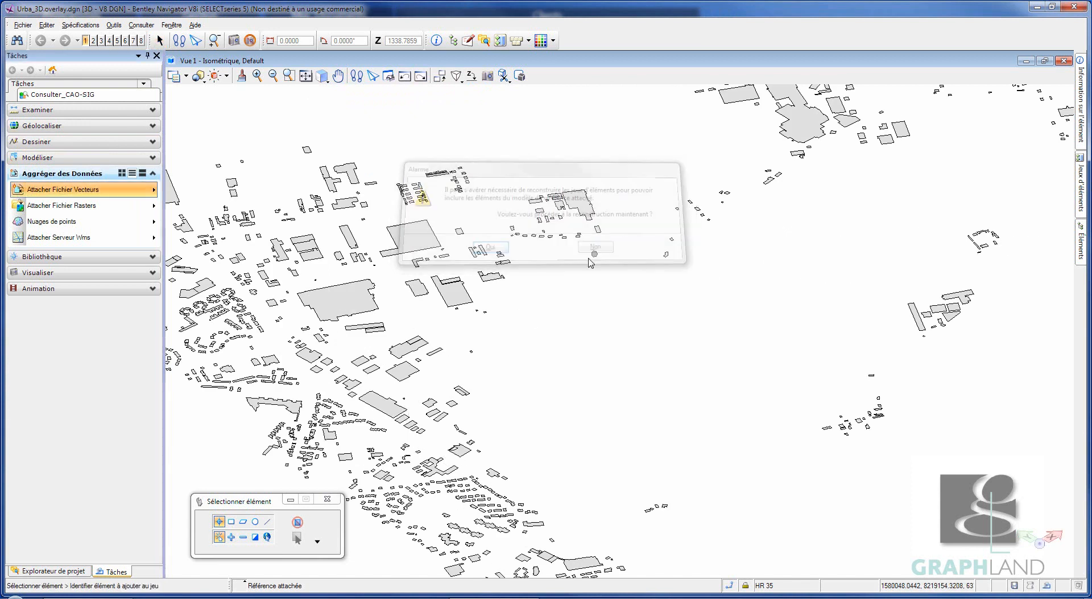
Open the element information of a large industrial building footprint and examine its HAUTEUR attribute
right_click(415, 422)
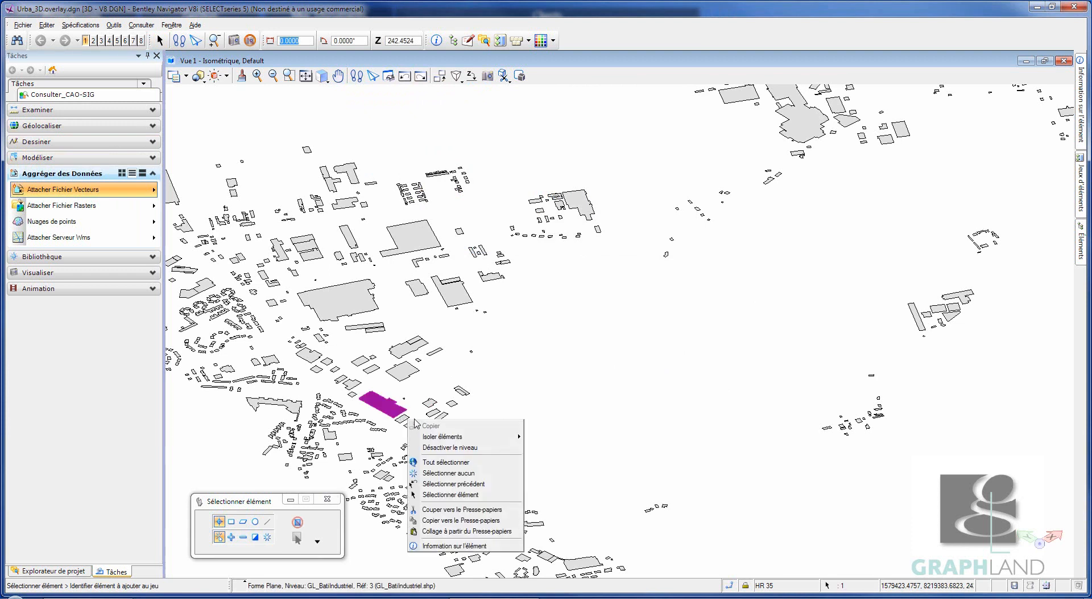
left_click(468, 545)
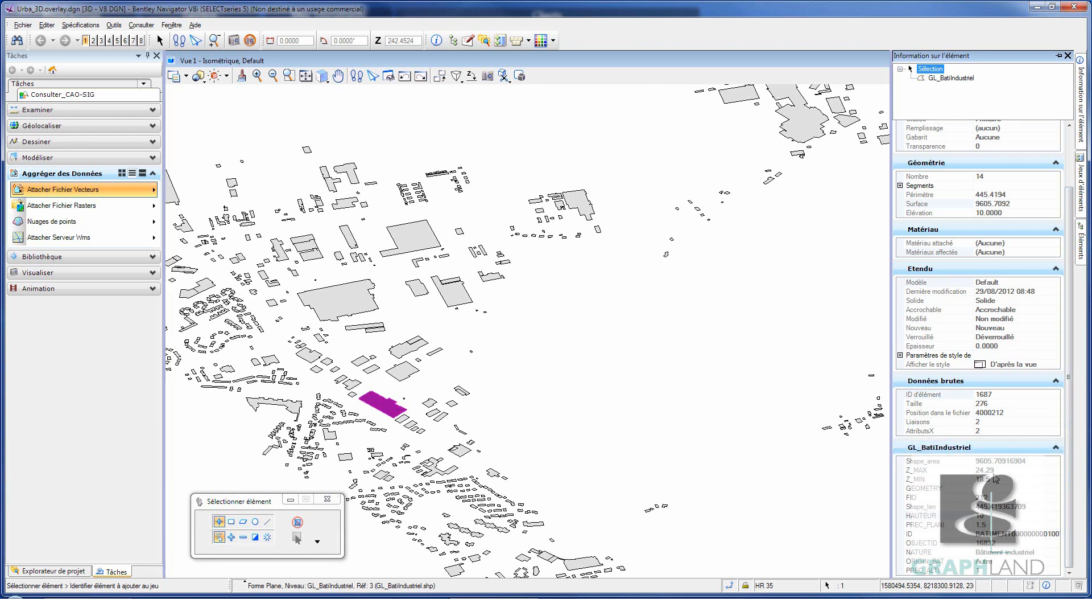
left_click(1018, 552)
left_click(1004, 515)
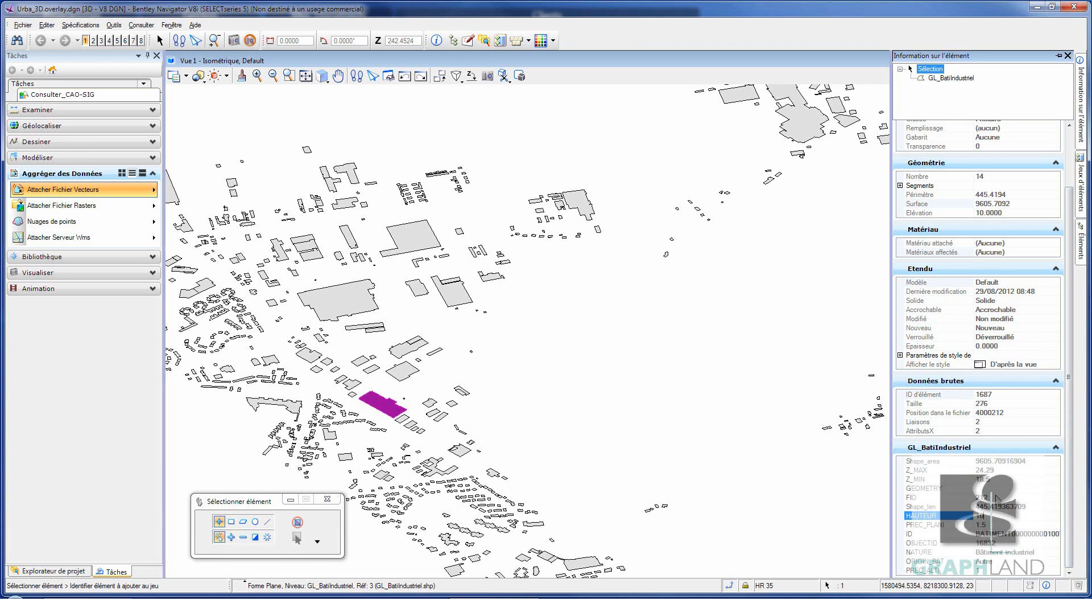
left_click(682, 436)
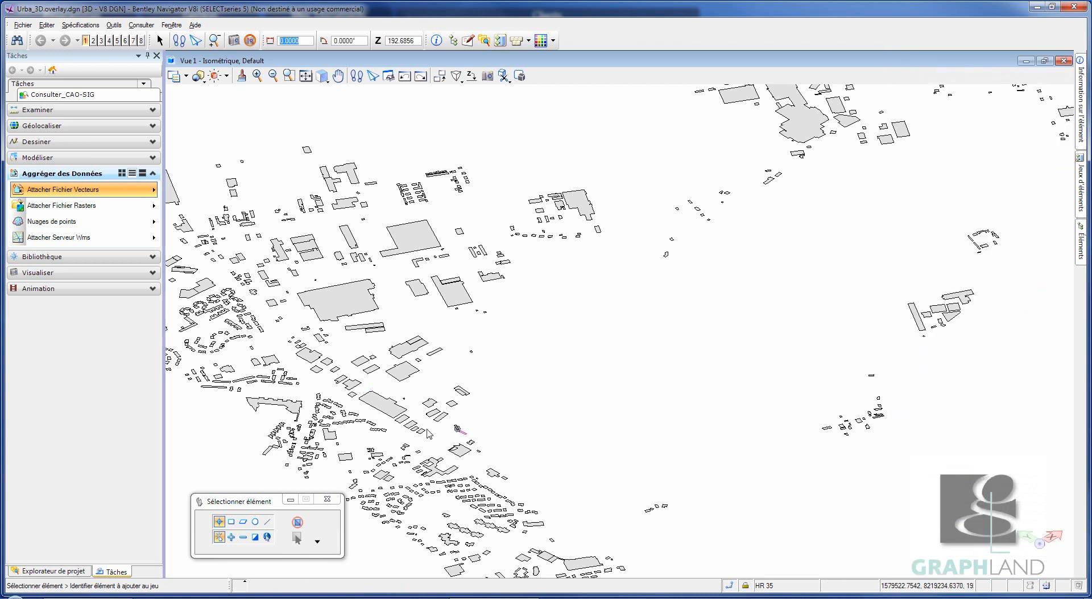
Place a slab solid about 72 long, 41 wide and 104 high in the empty area beside the building footprints
scroll(571, 313, "down", 3)
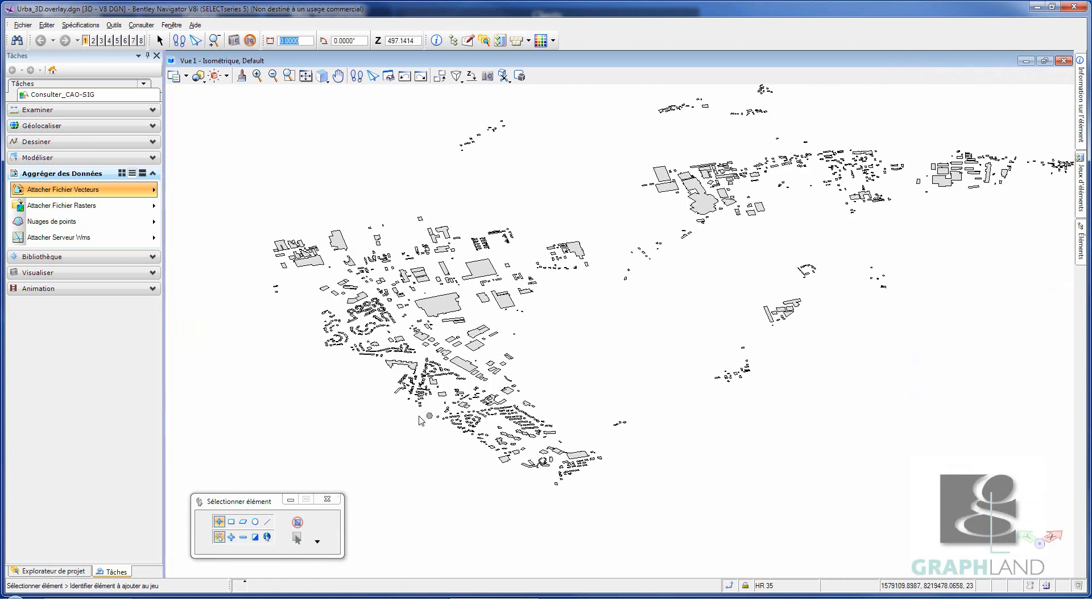
scroll(406, 421, "up", 3)
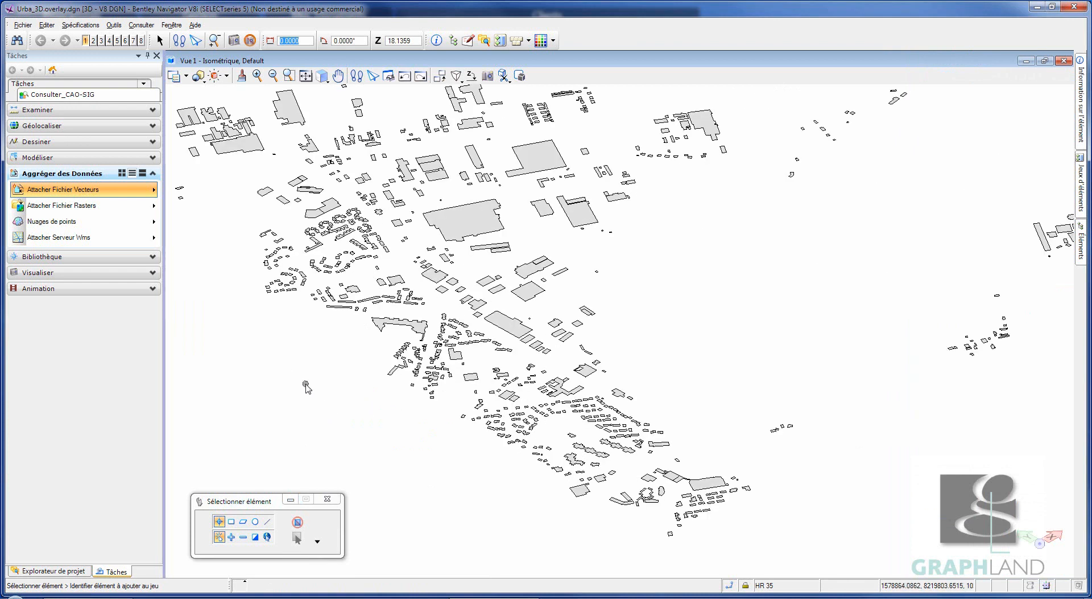
scroll(308, 388, "up", 2)
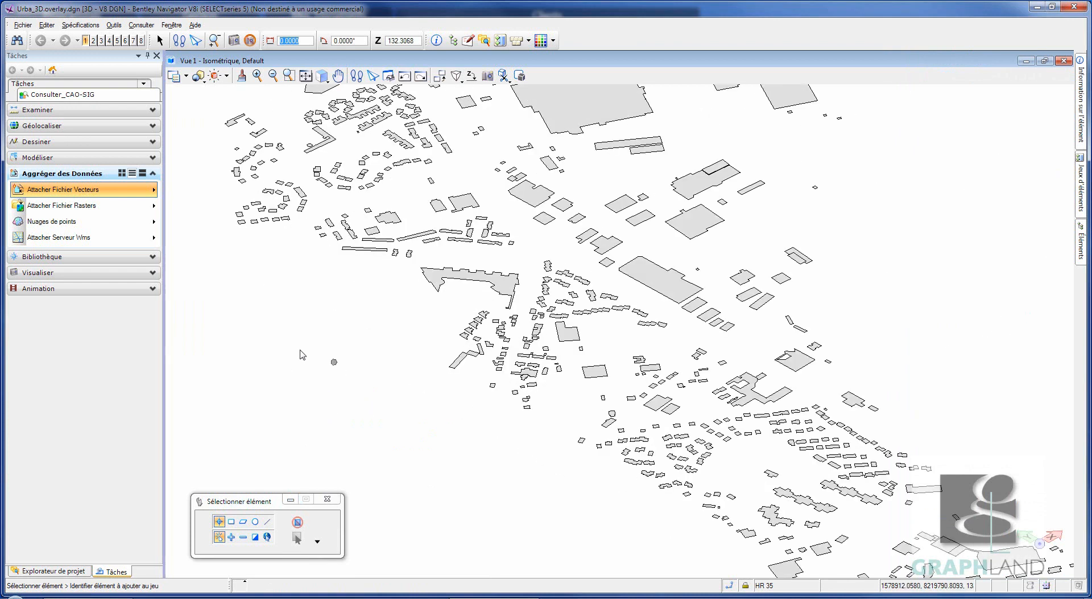
left_click(153, 171)
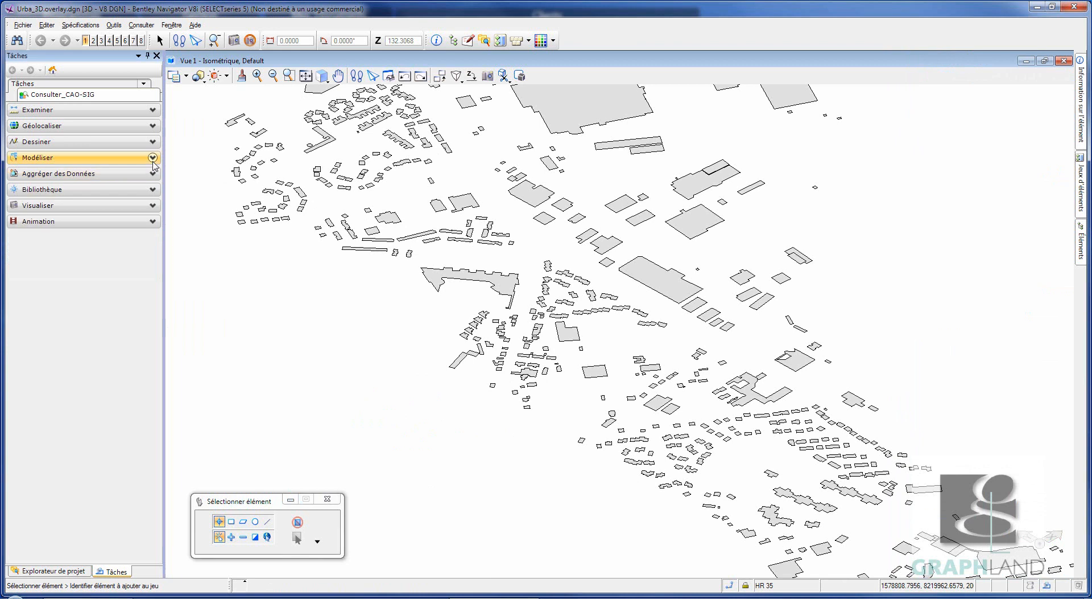
left_click(152, 158)
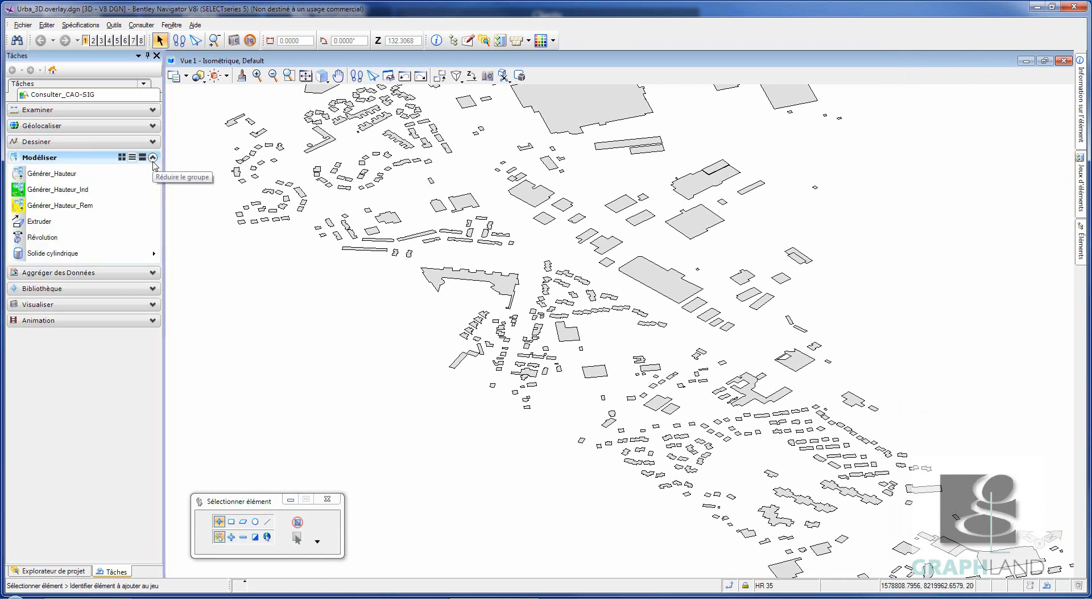
left_click(128, 255)
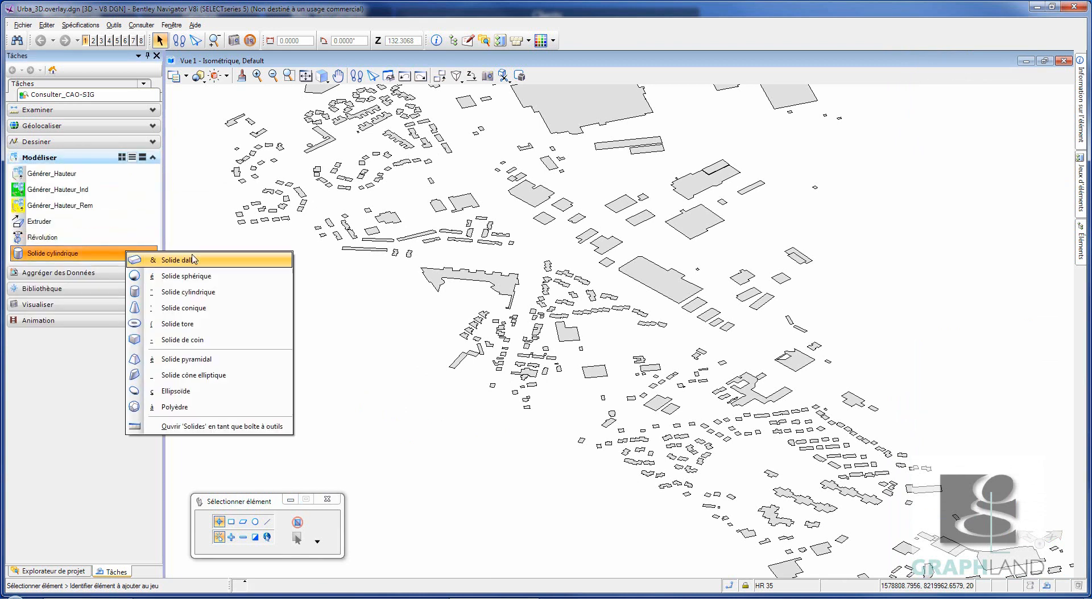
left_click(196, 256)
left_click(289, 360)
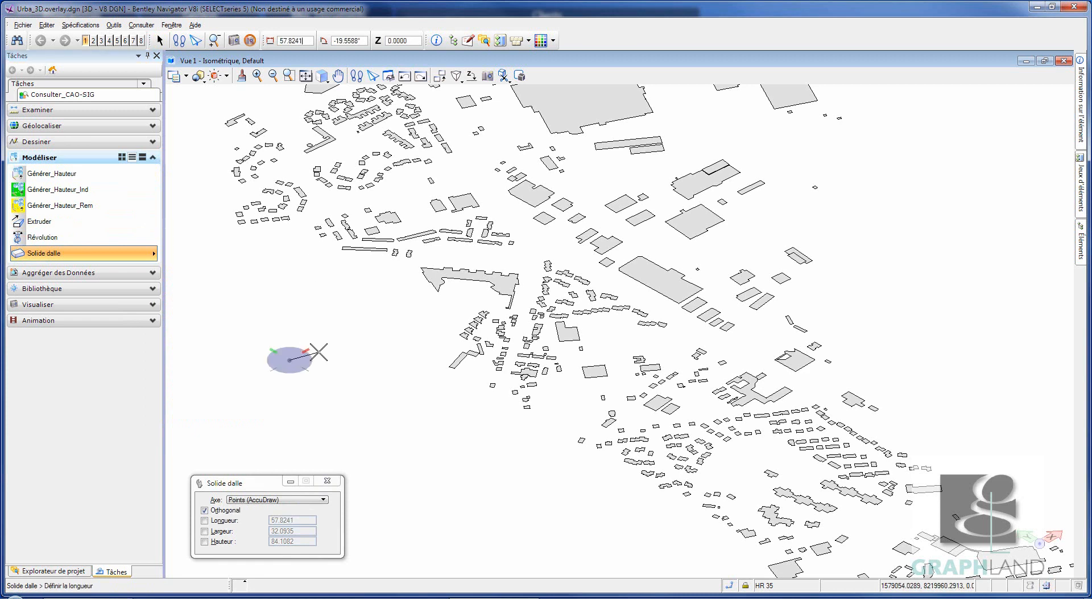
left_click(319, 343)
left_click(308, 329)
left_click(307, 296)
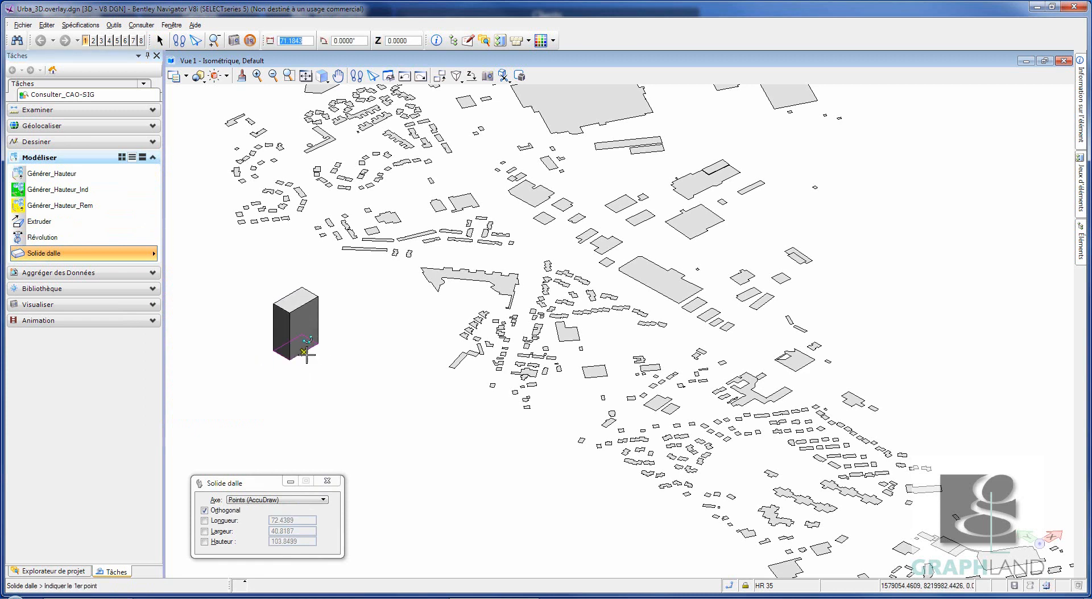
Place a cylinder solid of about 41 radius and 209 height beside the slab, and extrude the long narrow footprint behind it by 35
left_click(68, 253)
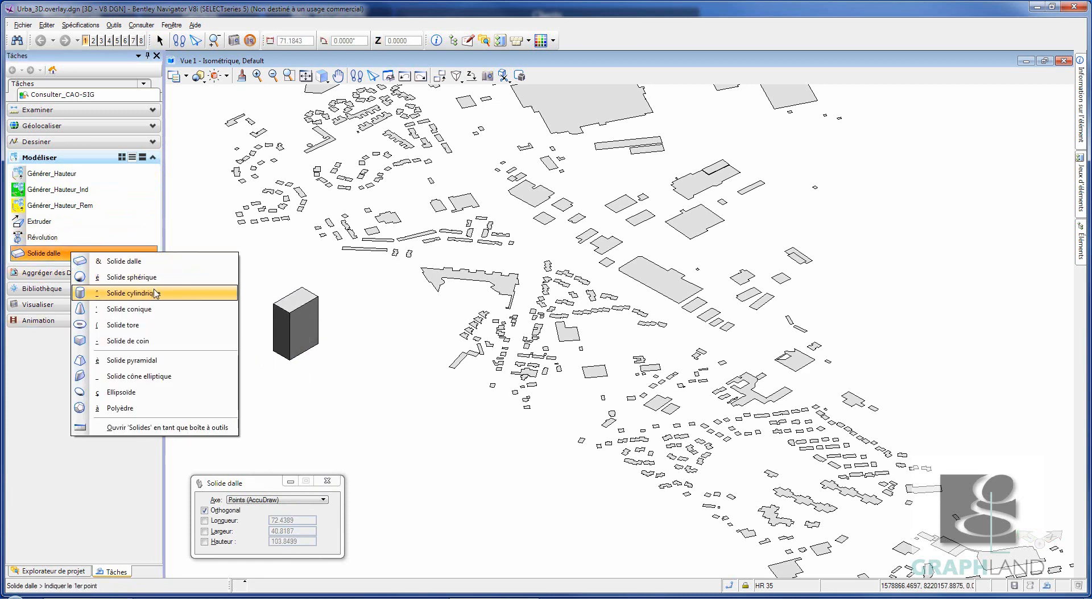
left_click(150, 293)
left_click(354, 390)
left_click(373, 385)
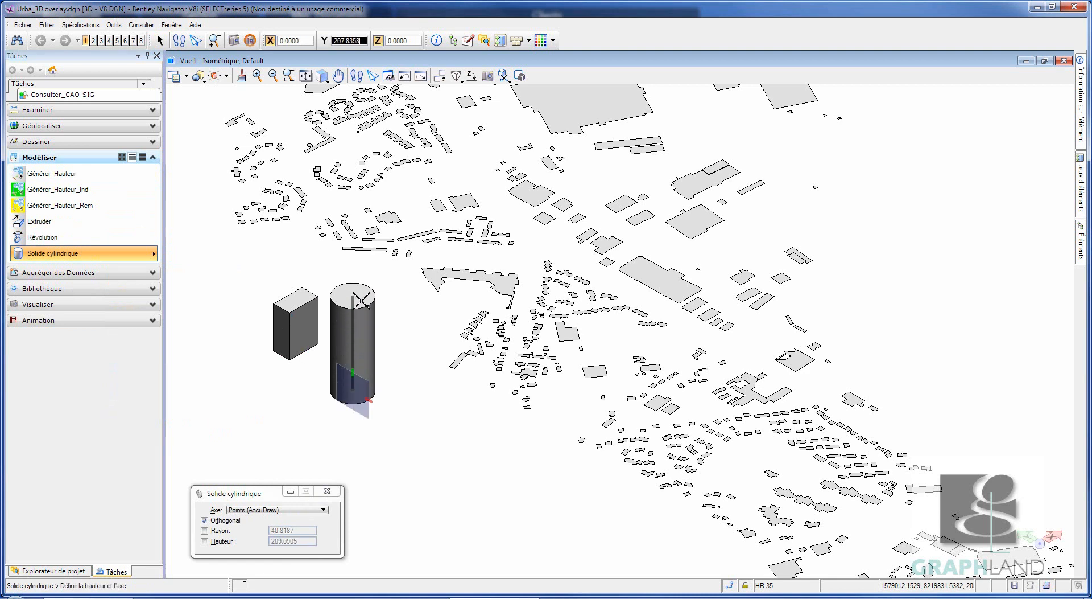
left_click(362, 299)
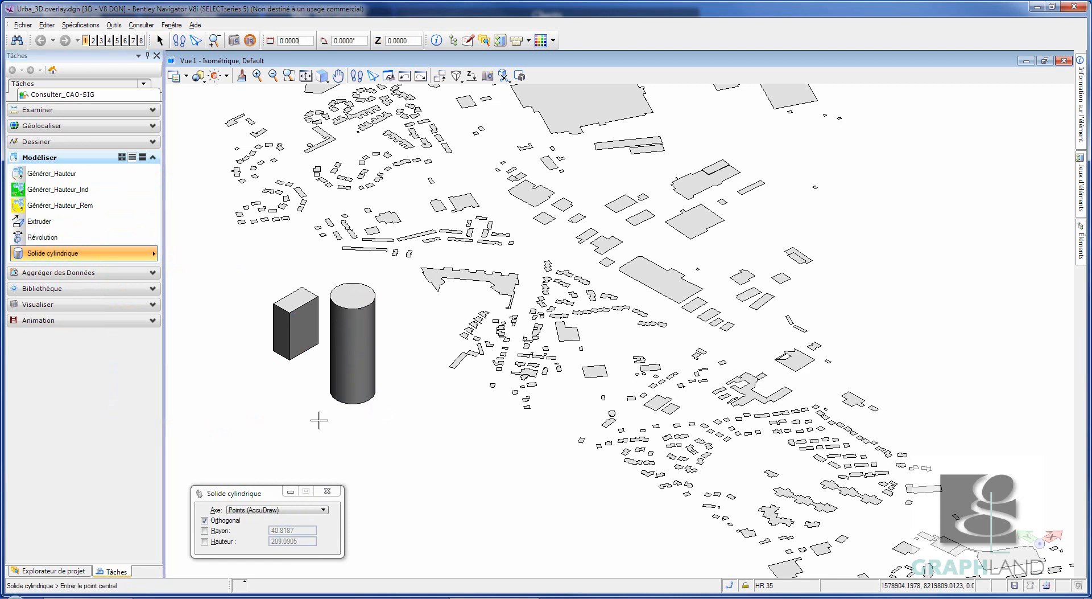
left_click(40, 222)
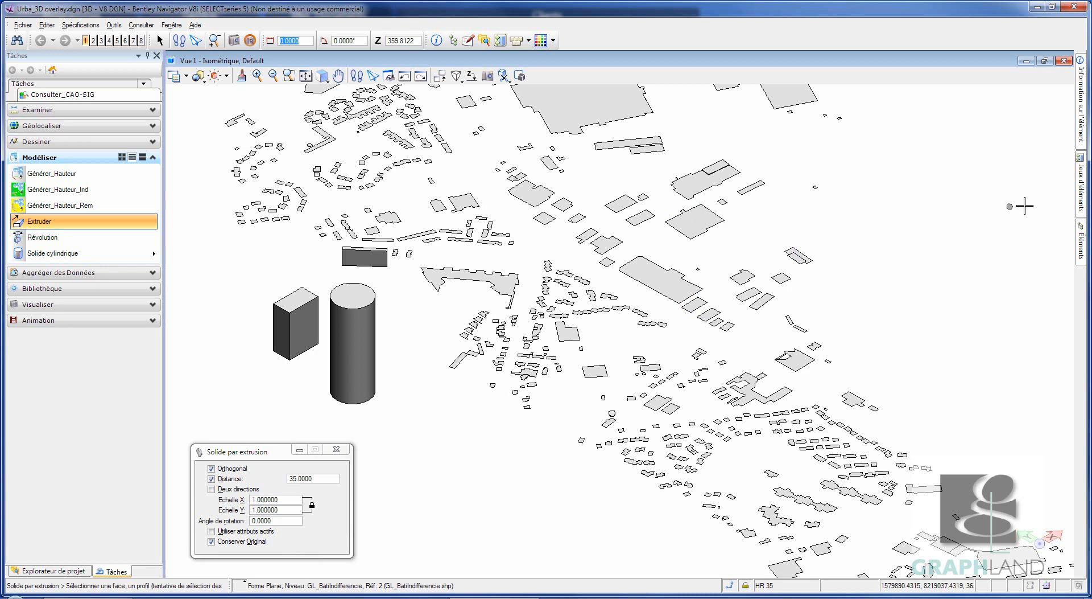
Rebuild the height-based element sets and generate the 3D building volumes with Générer_Hauteur, Générer_Hauteur_Ind and Générer_Hauteur_Rem
mouse_move(1081, 197)
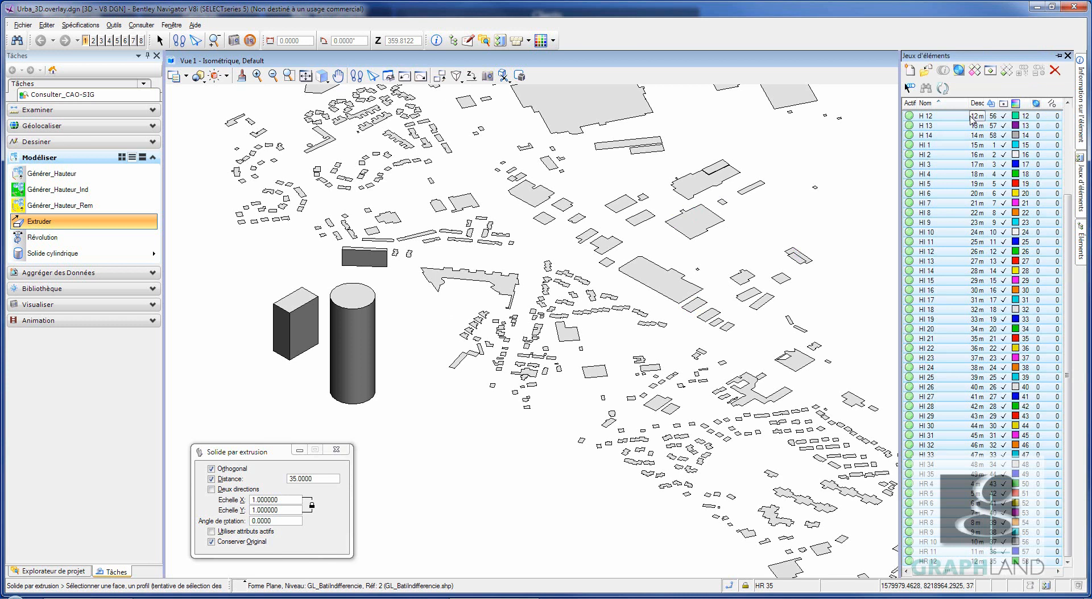
left_click(943, 90)
left_click(490, 245)
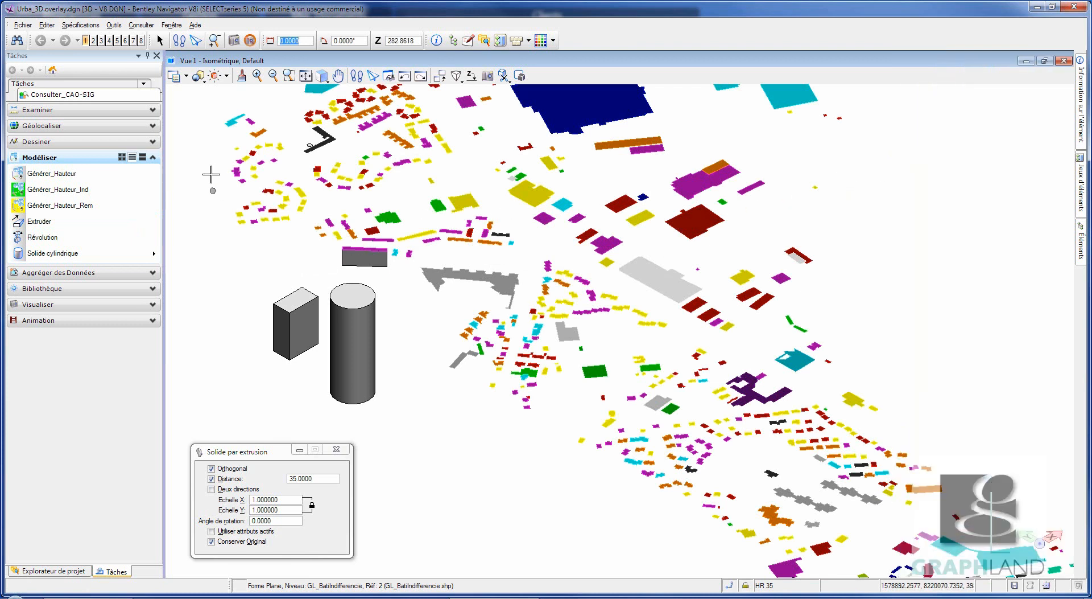
left_click(52, 174)
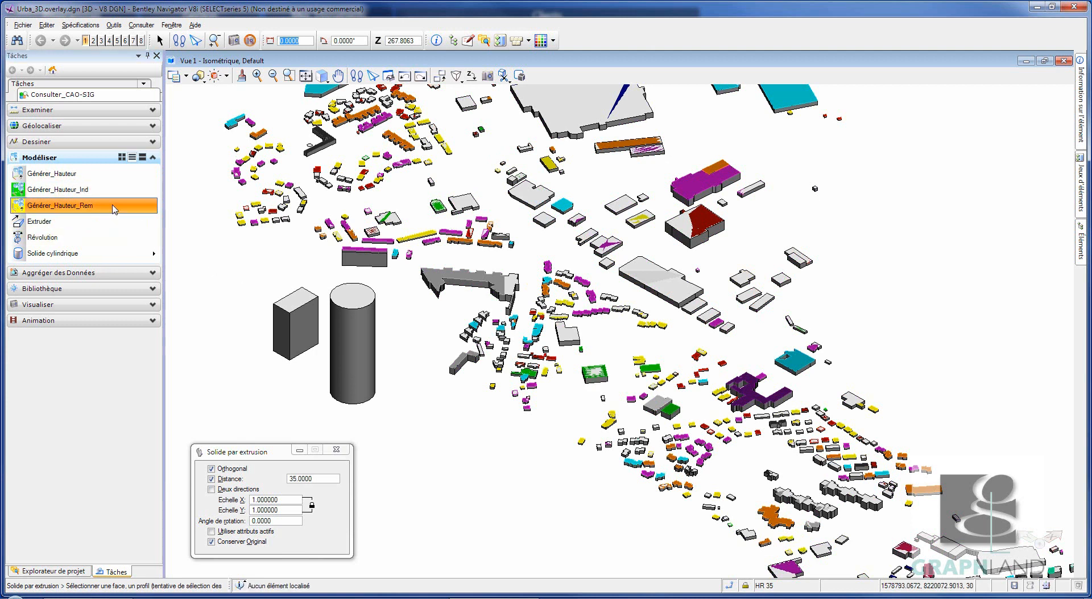
Delete the slab solid, the cylinder solid and the manually extruded building
left_click(109, 141)
left_click(114, 158)
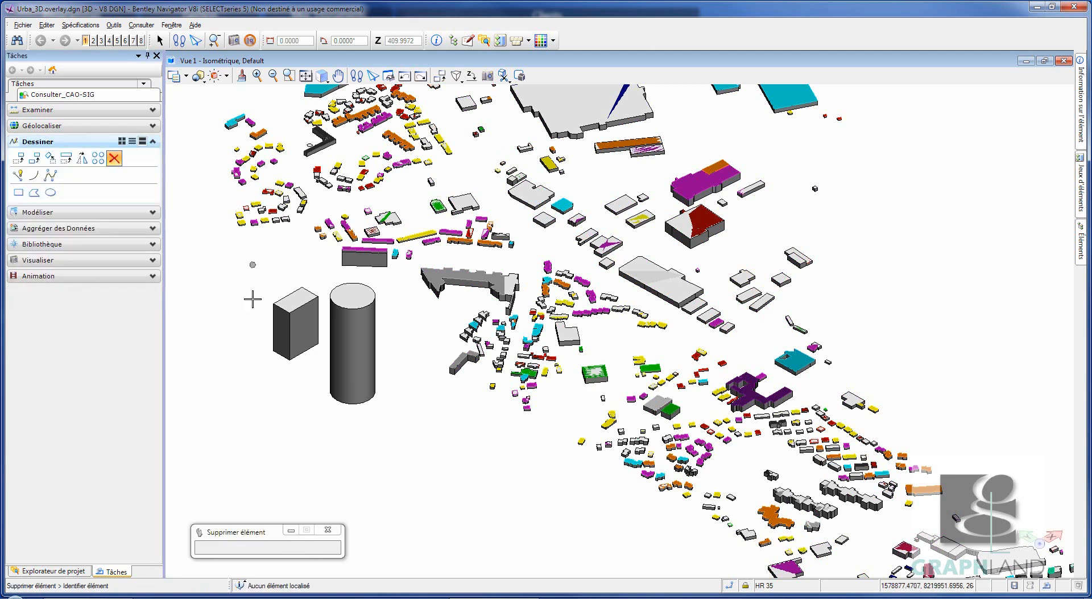
left_click(302, 323)
left_click(342, 333)
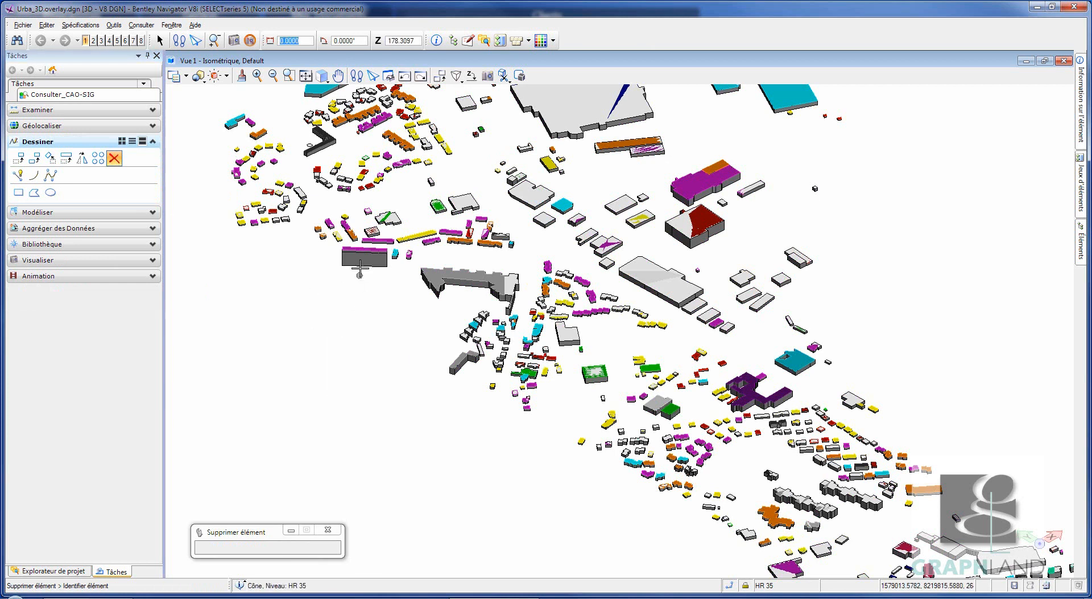
left_click(358, 262)
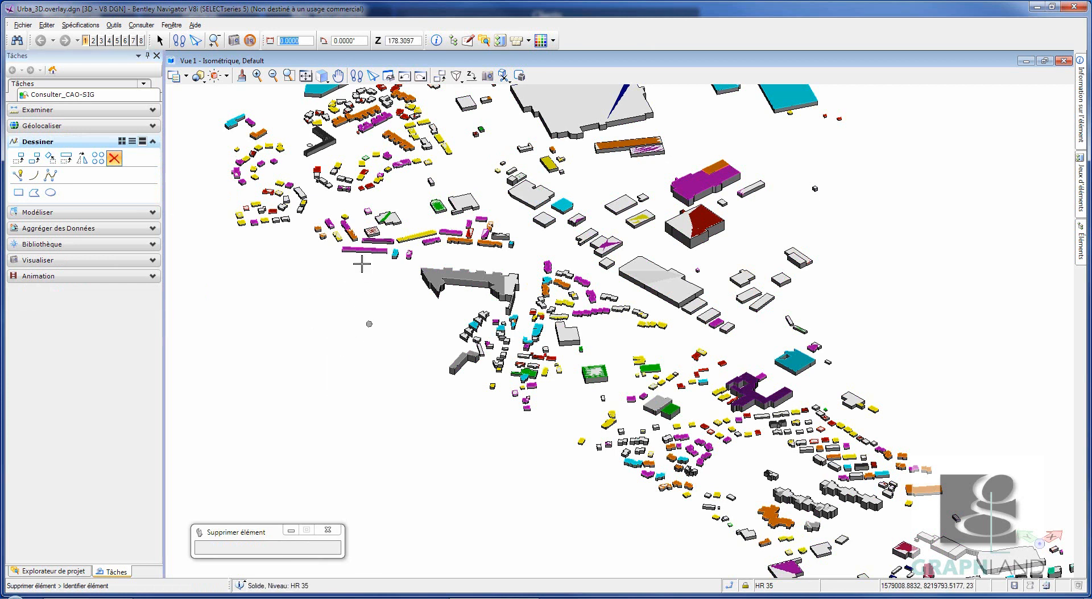
Deactivate the element sets to remove the height-based colours from the buildings
left_click(305, 76)
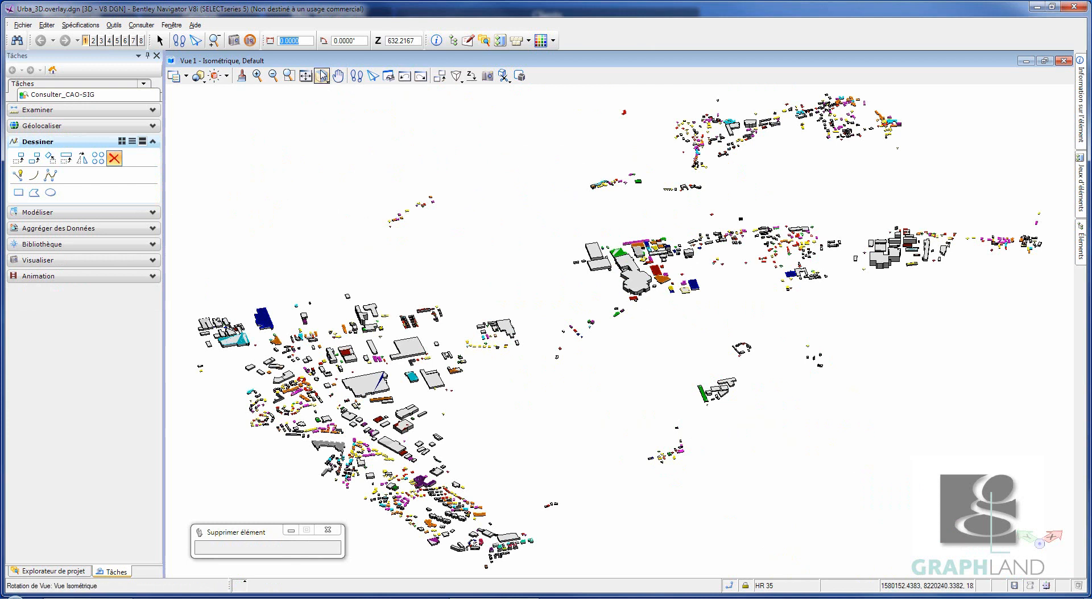
left_click(322, 76)
left_click(364, 91)
left_click_drag(403, 454, 530, 388)
left_click(530, 388)
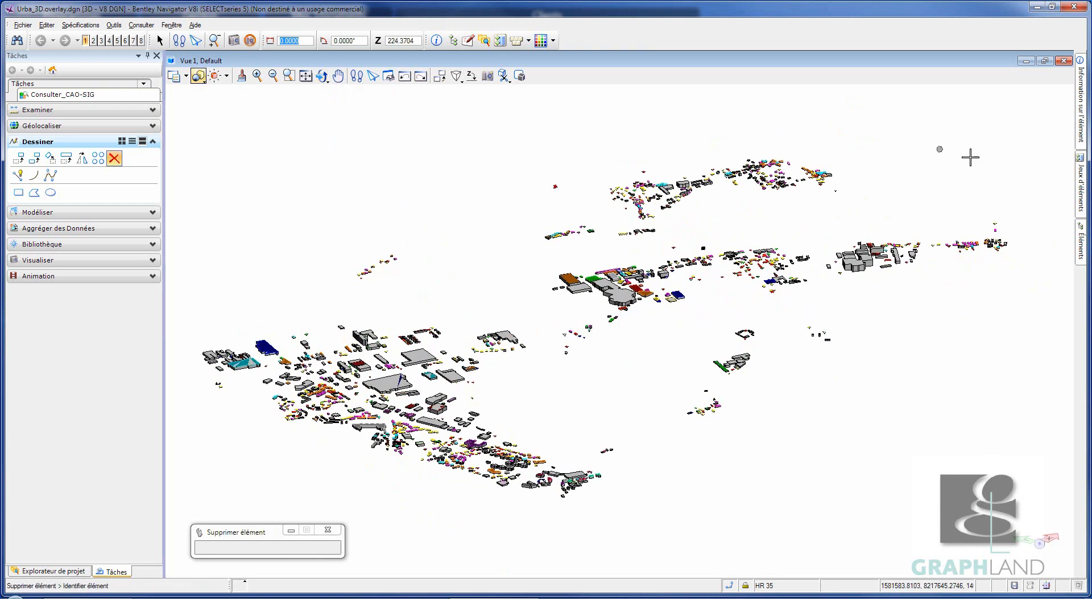
left_click(911, 116)
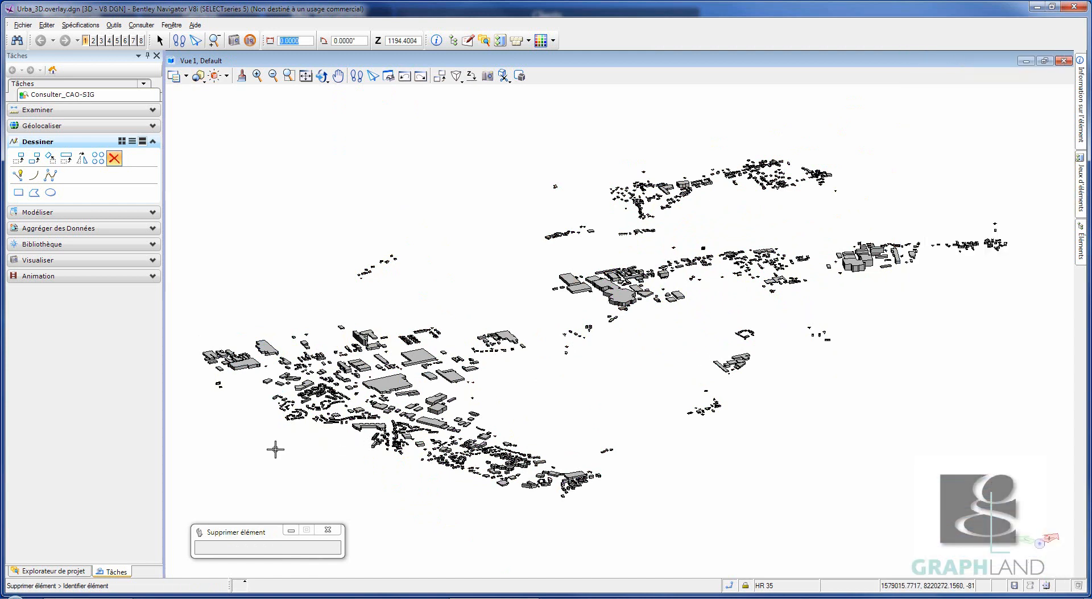
Start the Place Active Cell command and open the cell library clear of the buildings
scroll(276, 449, "up", 3)
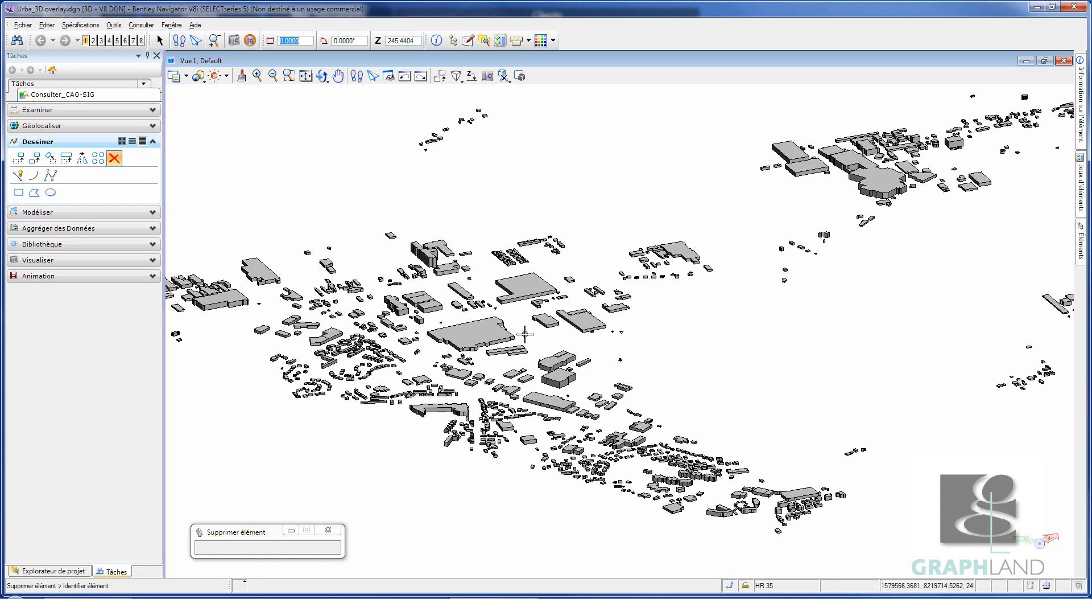
middle_click_drag(525, 334, 644, 334)
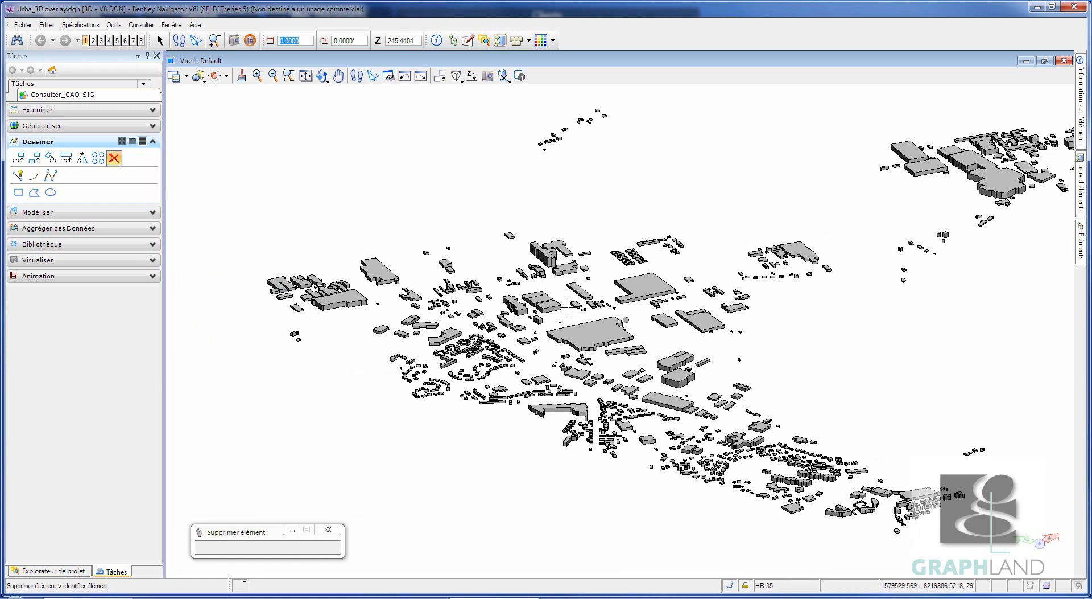
left_click(114, 244)
left_click(43, 209)
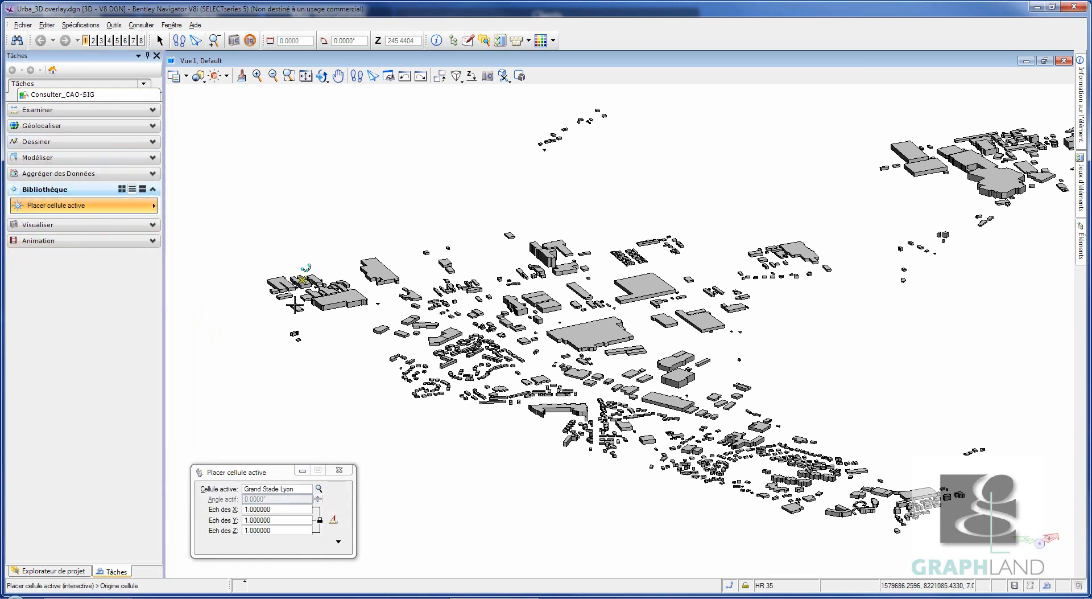
left_click(320, 489)
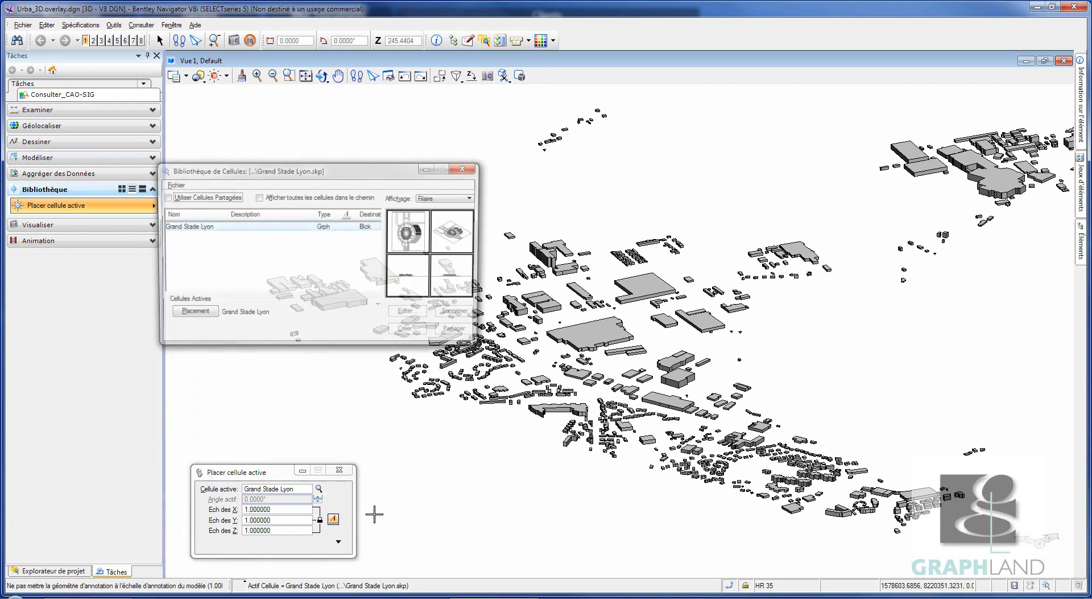
left_click_drag(348, 171, 923, 76)
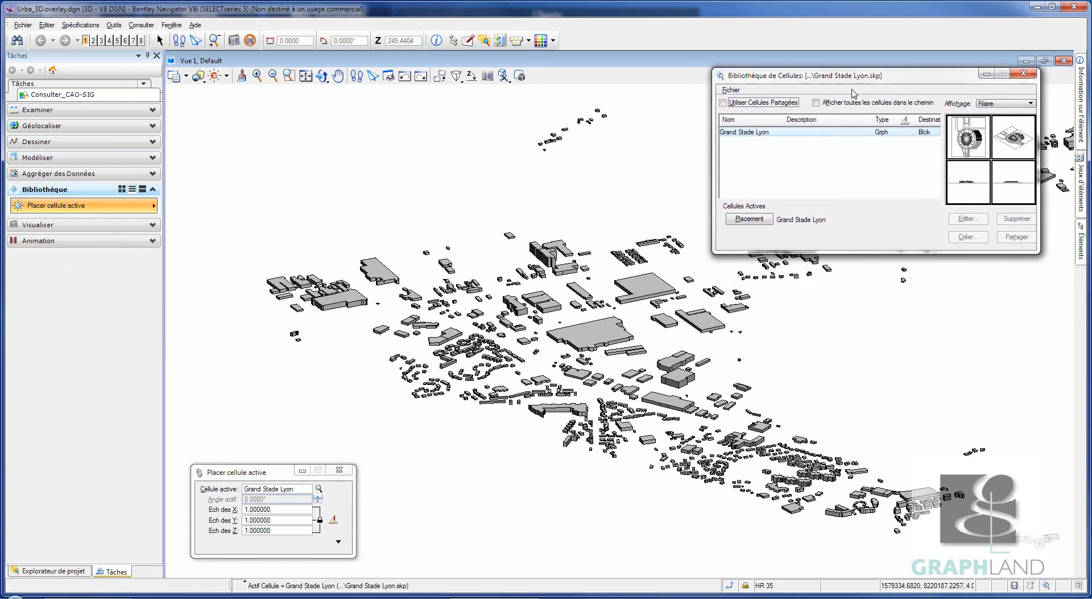
Attach Tour incity GE.skp as the cell library and make its cell active for placement
left_click(738, 91)
left_click(747, 102)
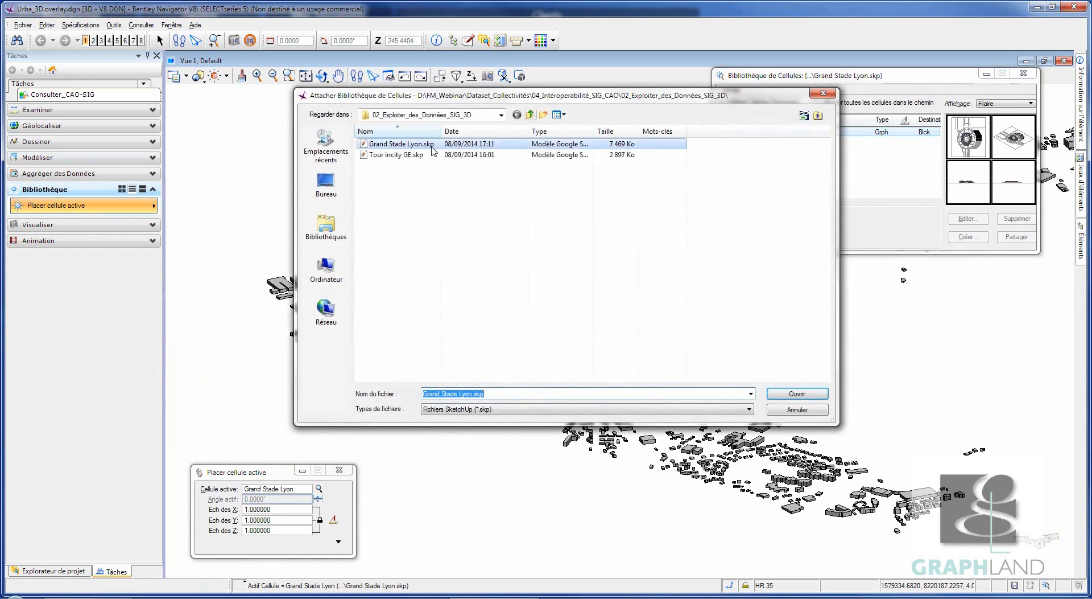
left_click(408, 155)
left_click(408, 146)
left_click(407, 155)
left_click_drag(540, 95, 728, 59)
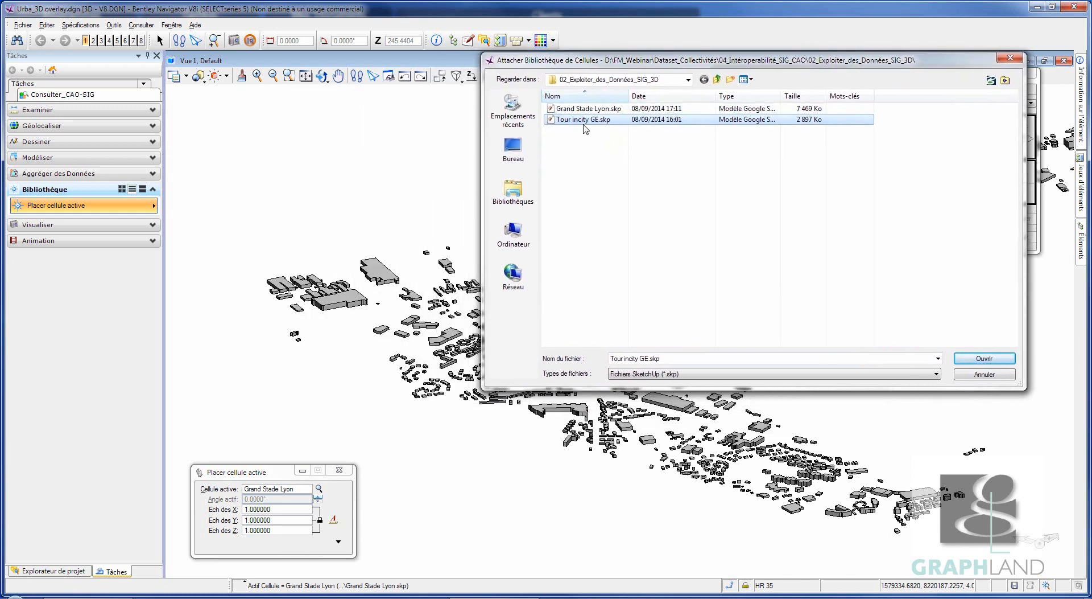
left_click(1002, 360)
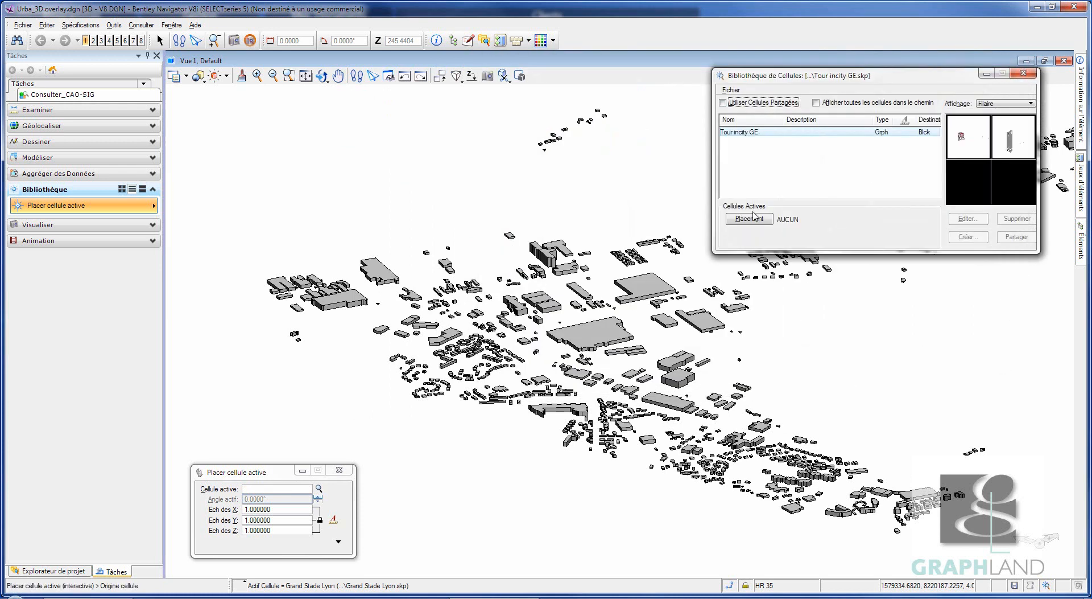
left_click(755, 221)
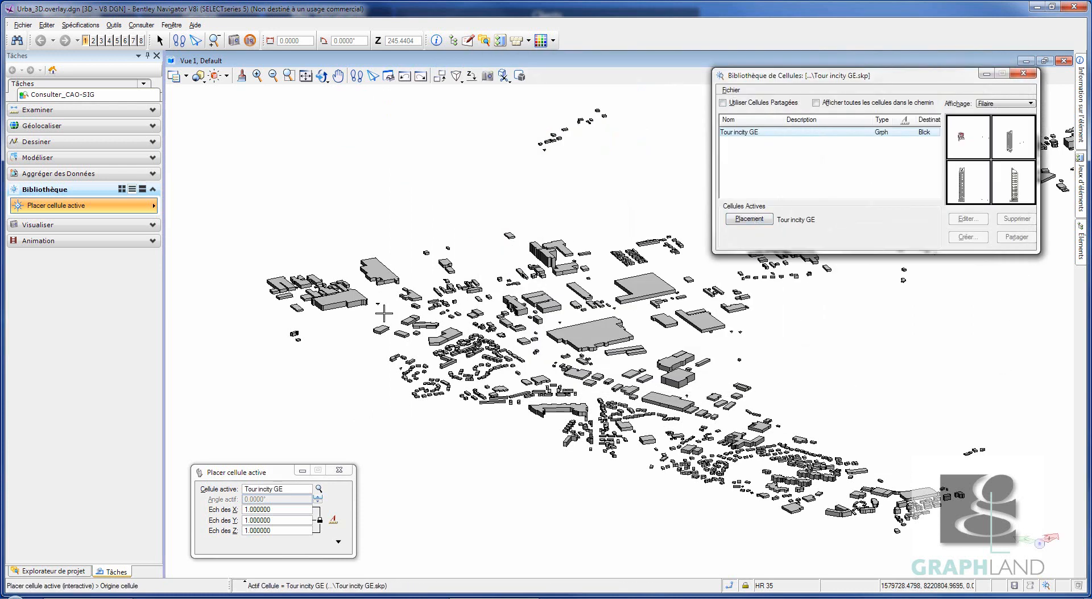
Place the Tour incity GE tower cell on open ground at the west edge of the built-up area
left_click(331, 346)
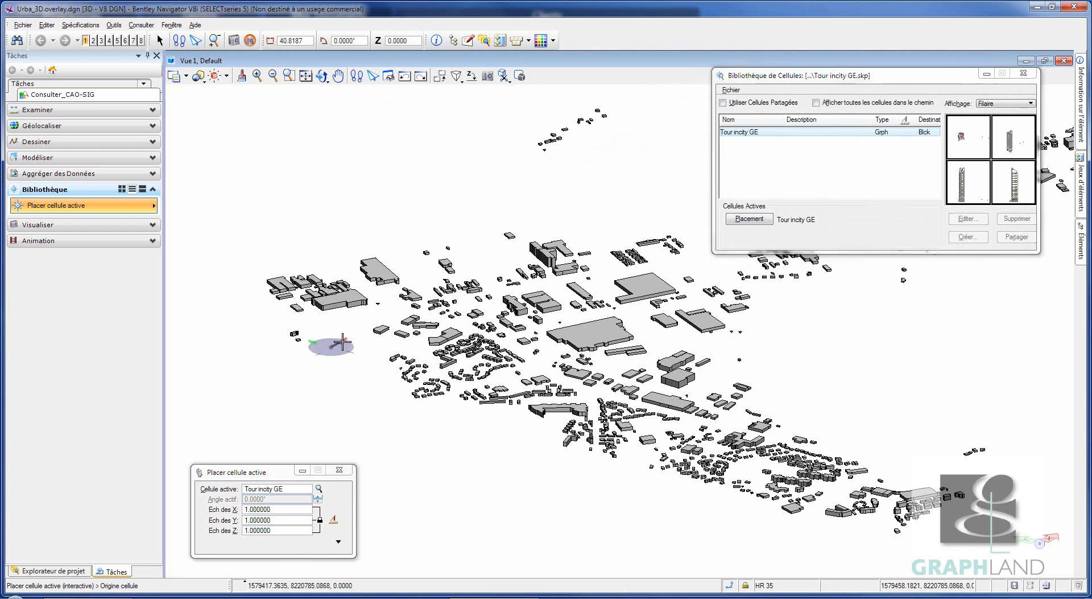
left_click(342, 343)
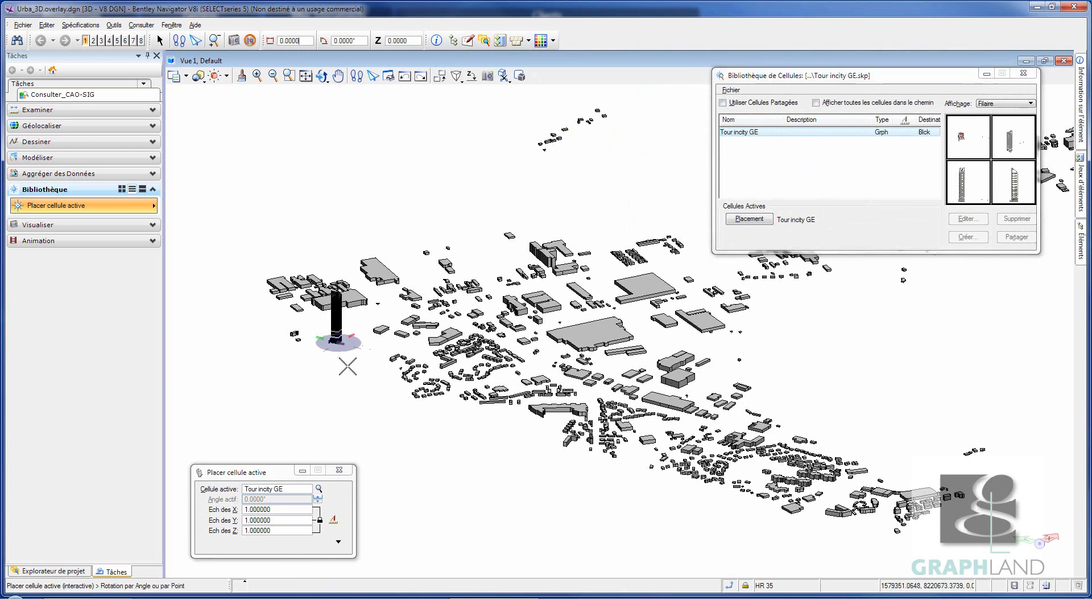
left_click(359, 318)
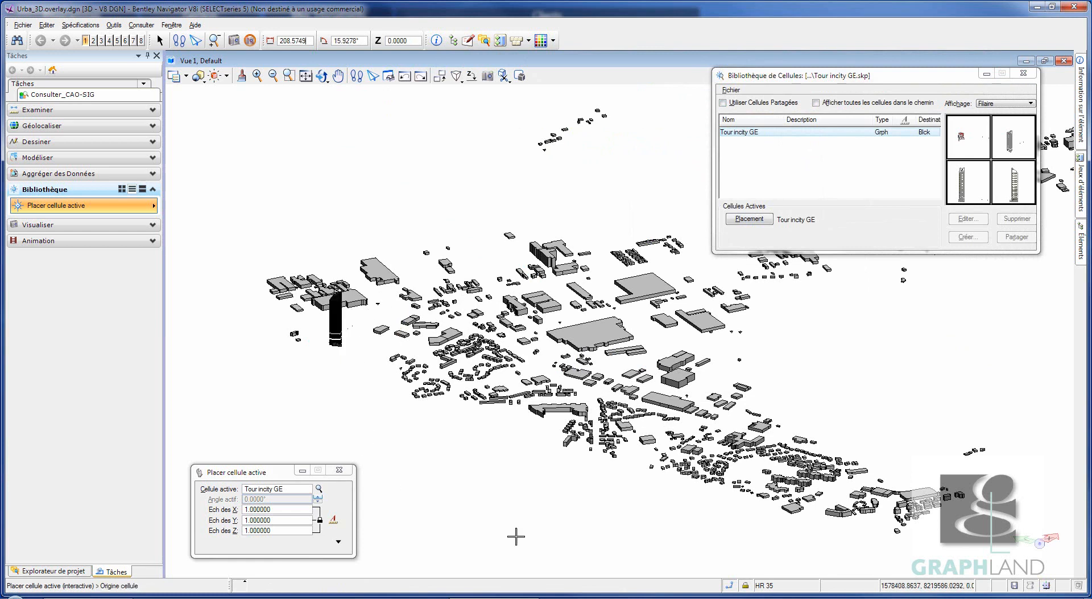
Attach Grand Stade Lyon.skp as the cell library and make its cell active for placement
left_click(734, 91)
left_click(742, 104)
left_click(589, 108)
left_click(998, 359)
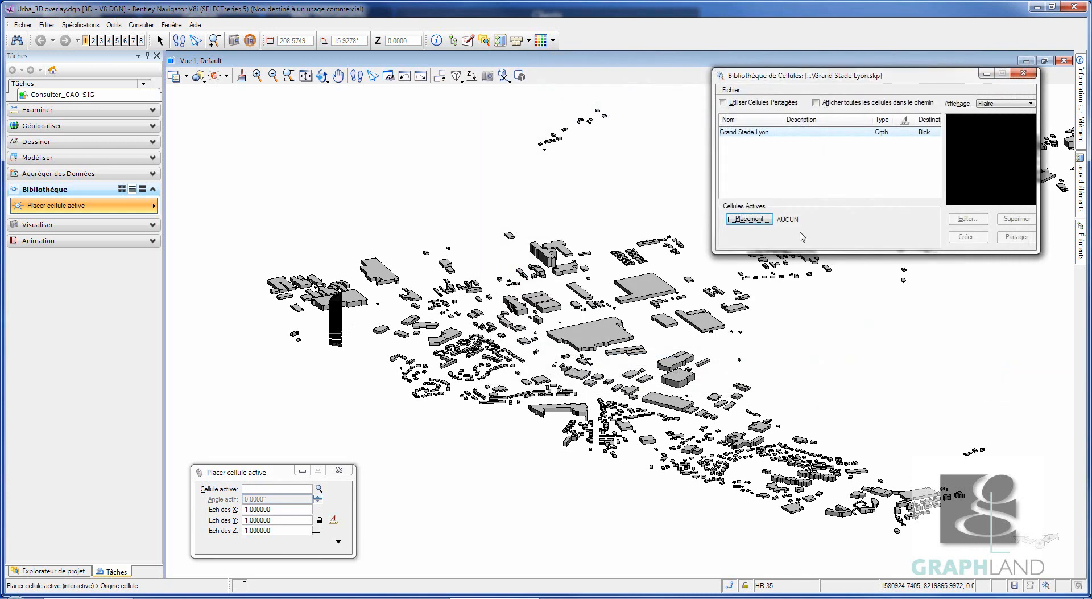
left_click(749, 219)
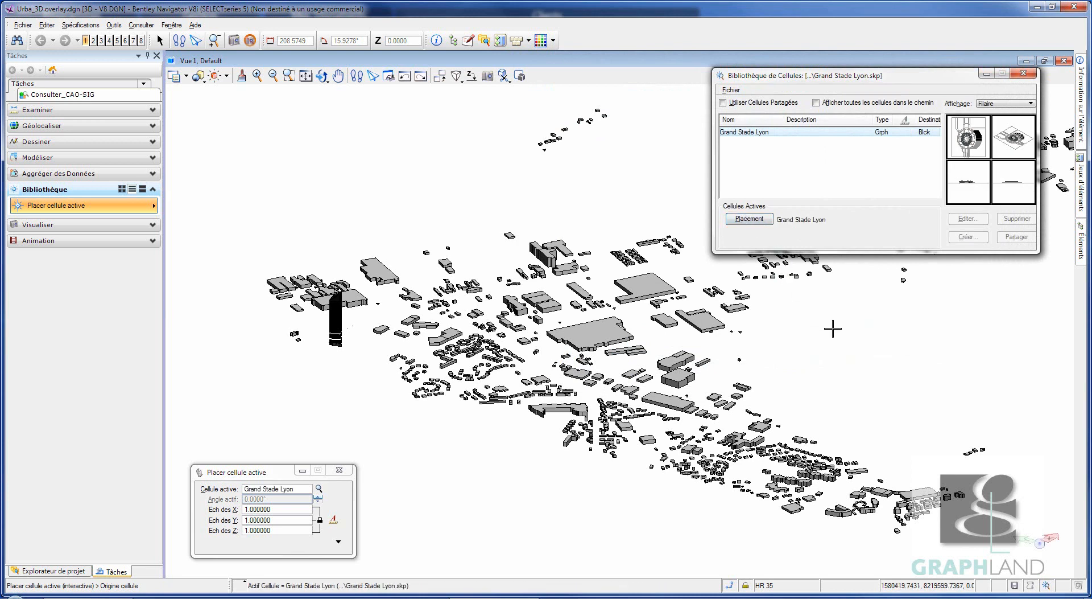
Place the Grand Stade Lyon cell on the empty land beside the buildings, rotated towards the large distant building, and close the cell library
left_click(949, 359)
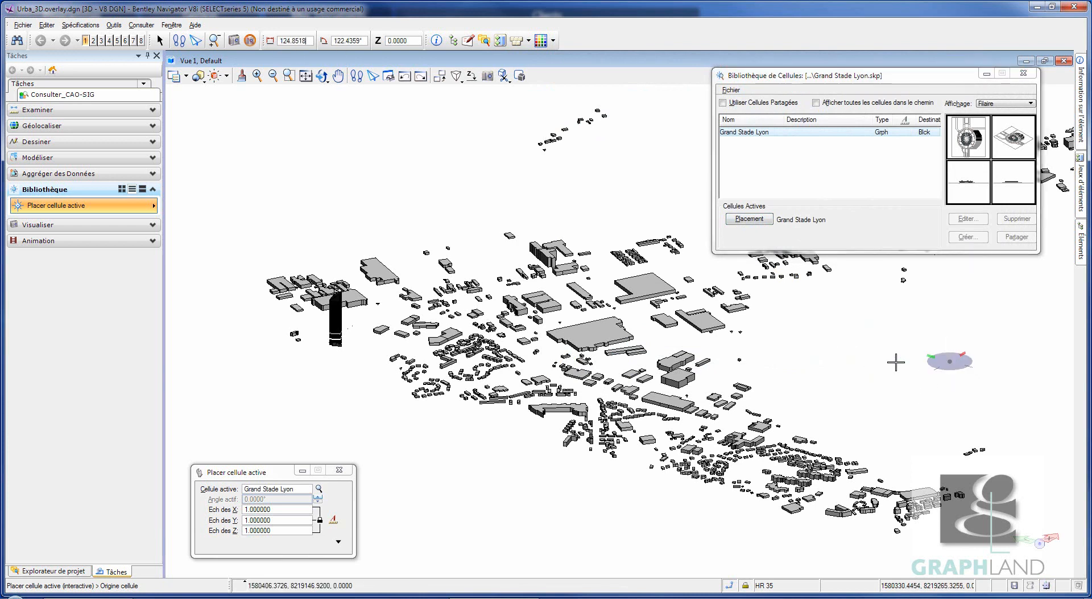
left_click(916, 379)
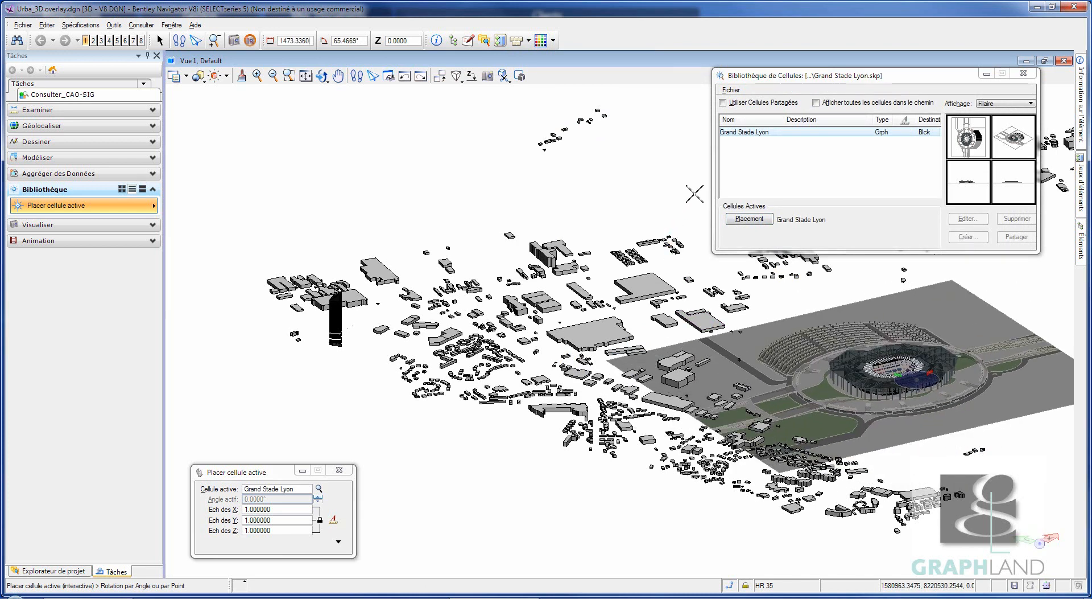
left_click_drag(919, 78, 482, 108)
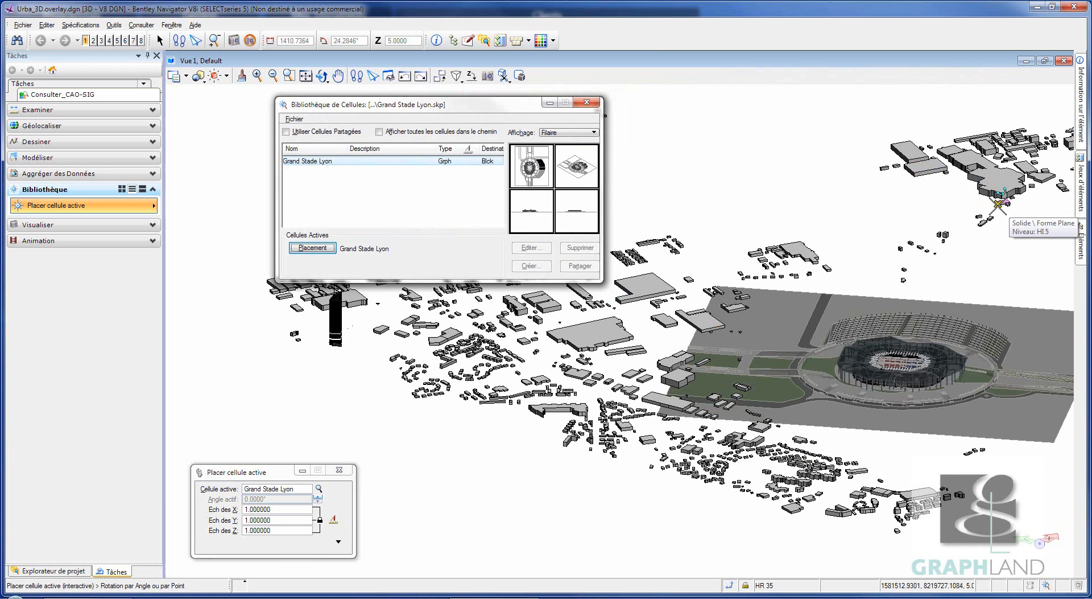
left_click(999, 204)
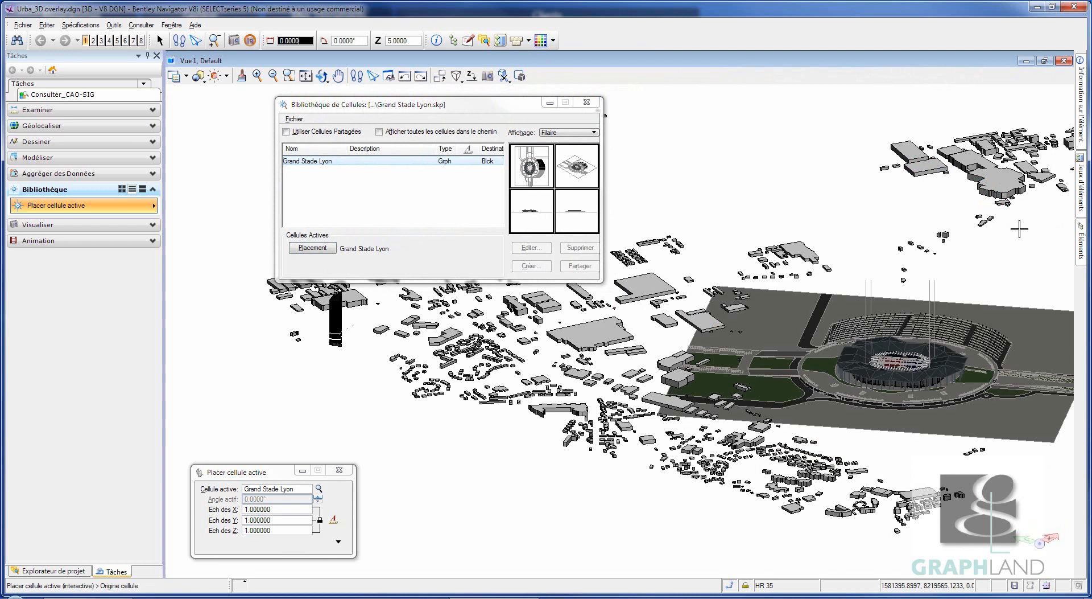
key("Escape")
left_click(587, 102)
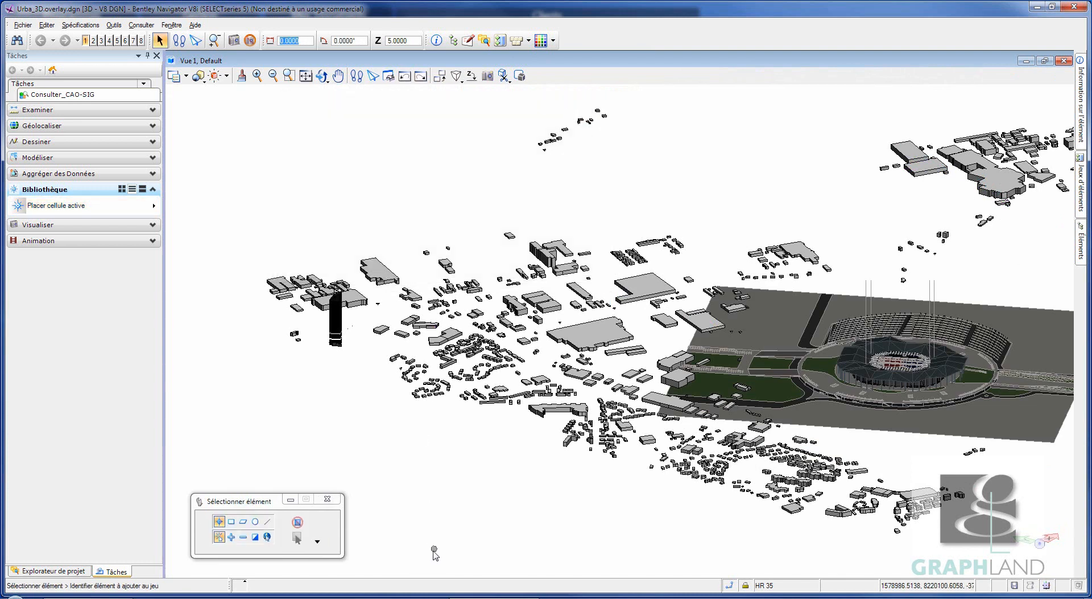
Display the Terrain level of the Urba_3D.dgn reference and show the whole model in top view
left_click(61, 572)
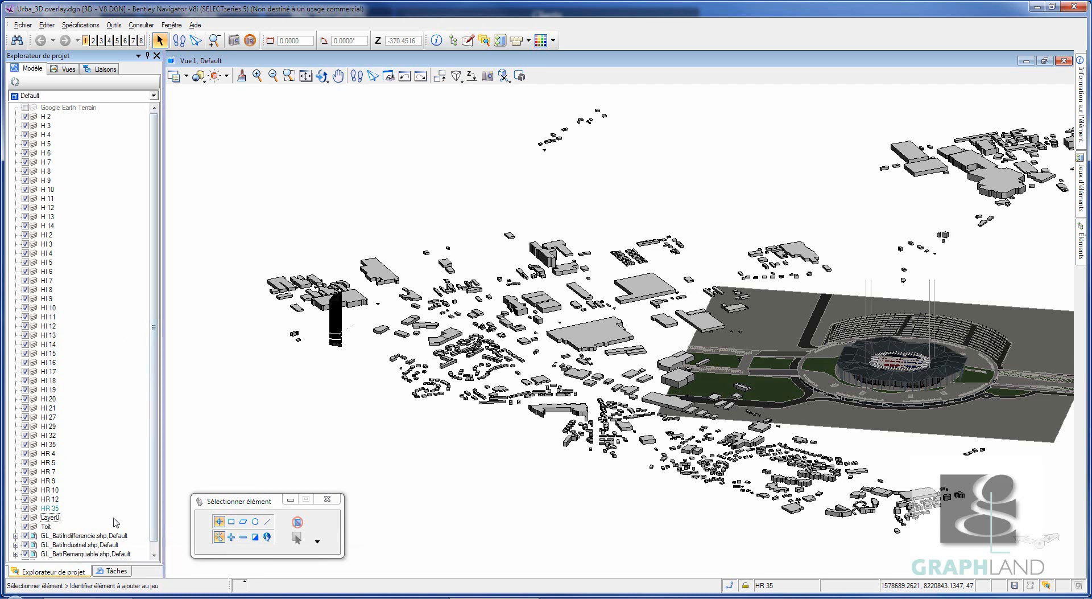
scroll(76, 545, "down", 1)
left_click(16, 553)
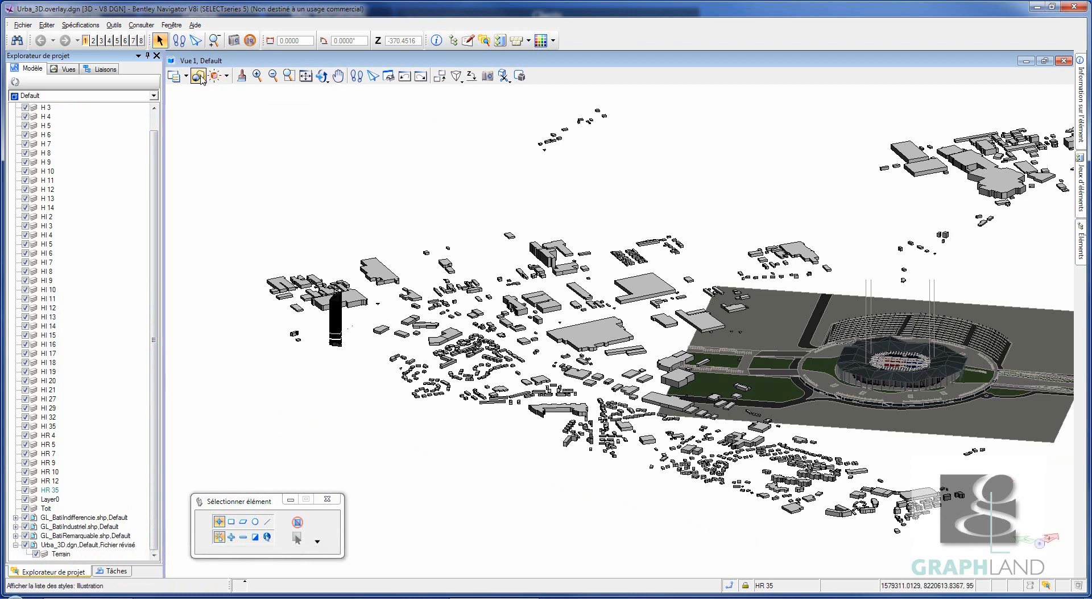
left_click(326, 79)
left_click(379, 107)
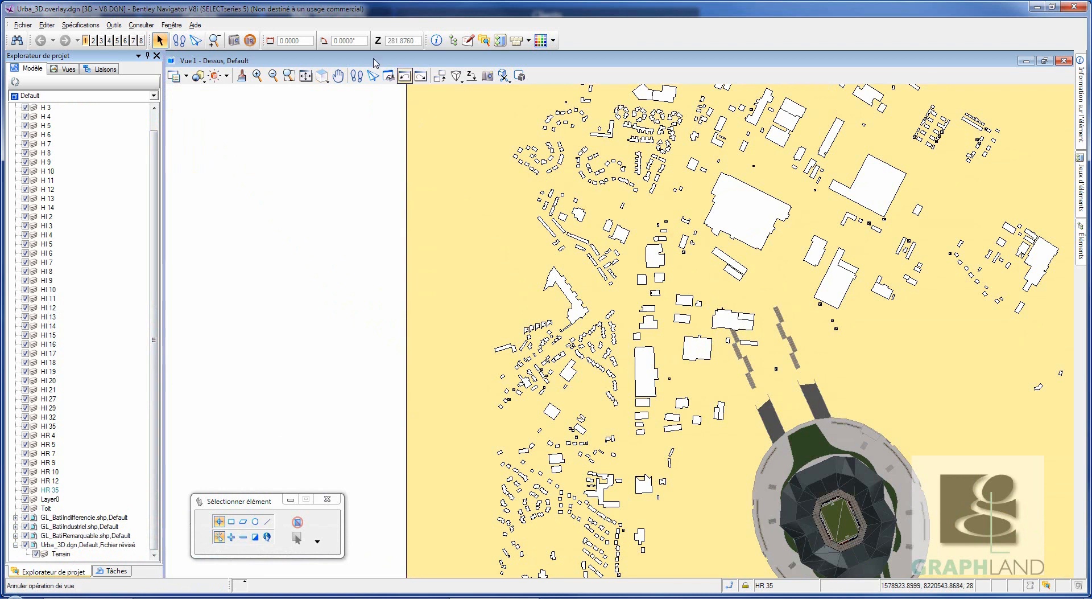
left_click(306, 76)
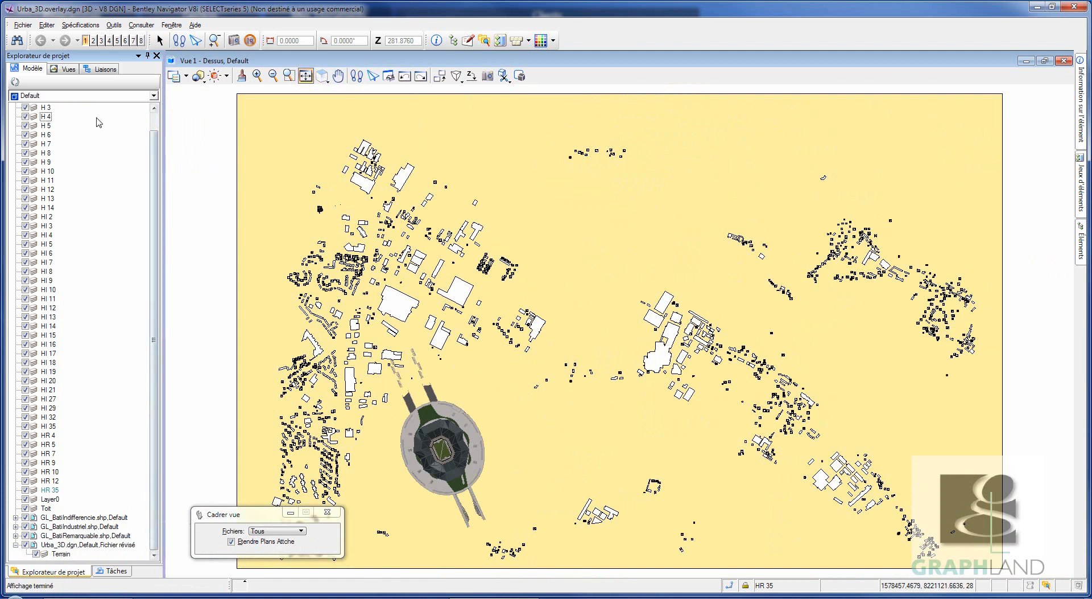
Move the Tour incity GE tower about 153 towards the neighbouring group of buildings
left_click(114, 571)
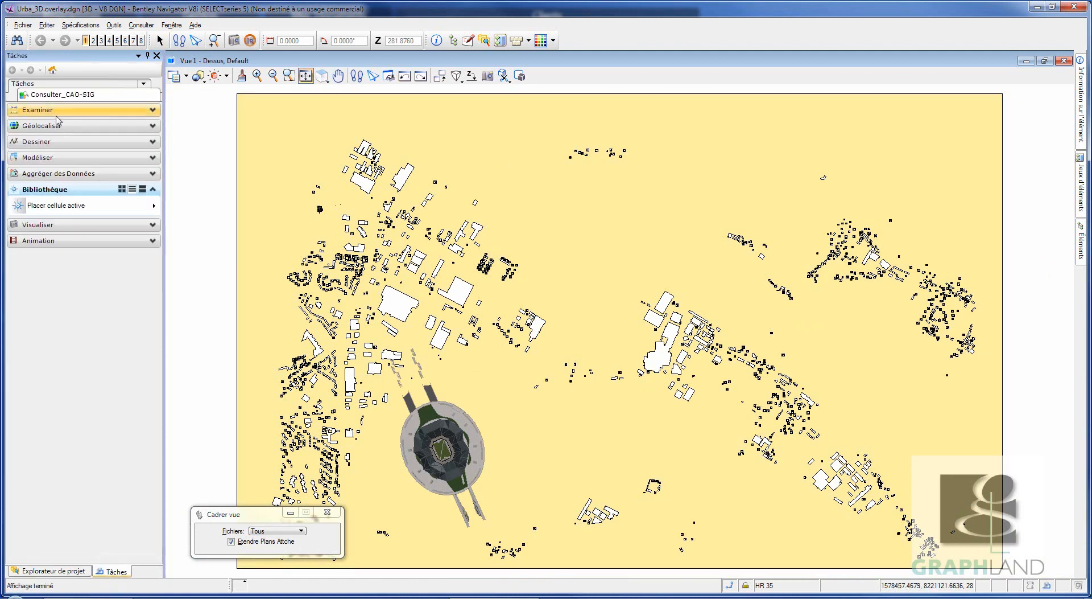
left_click(63, 143)
left_click(22, 160)
left_click(319, 207)
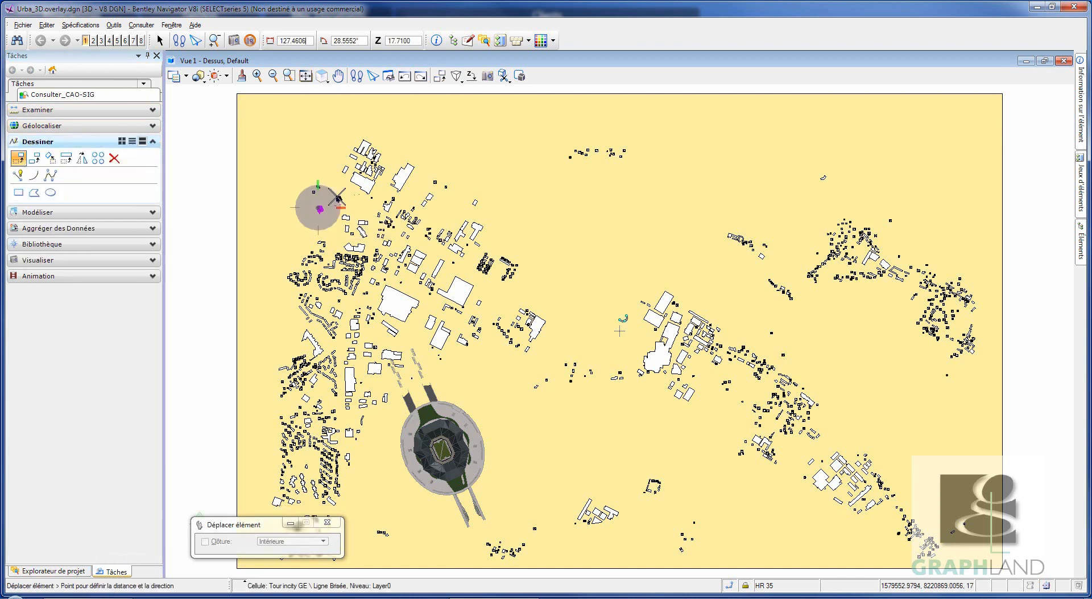
left_click(447, 191)
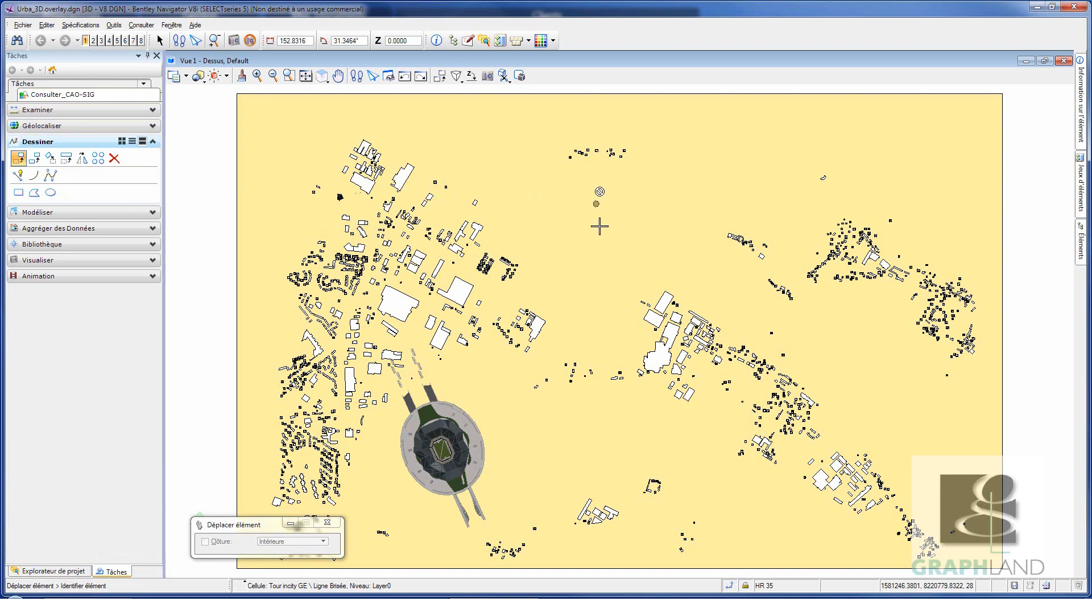
Set up a perspective camera 1.7 above the stadium forecourt near the ramp, aimed at the long planter with trees
left_click(320, 81)
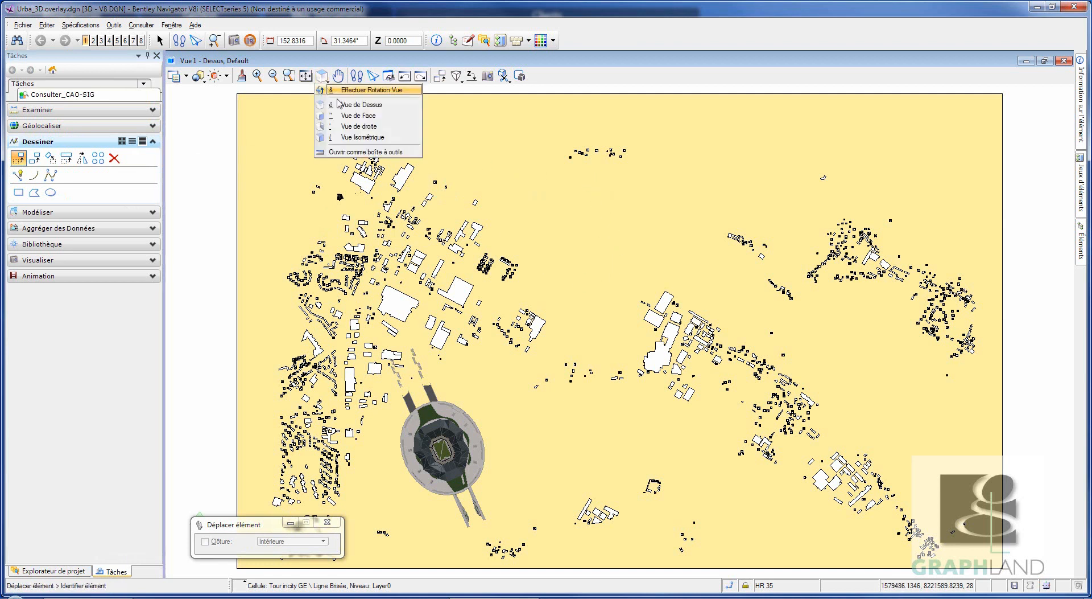
left_click(367, 137)
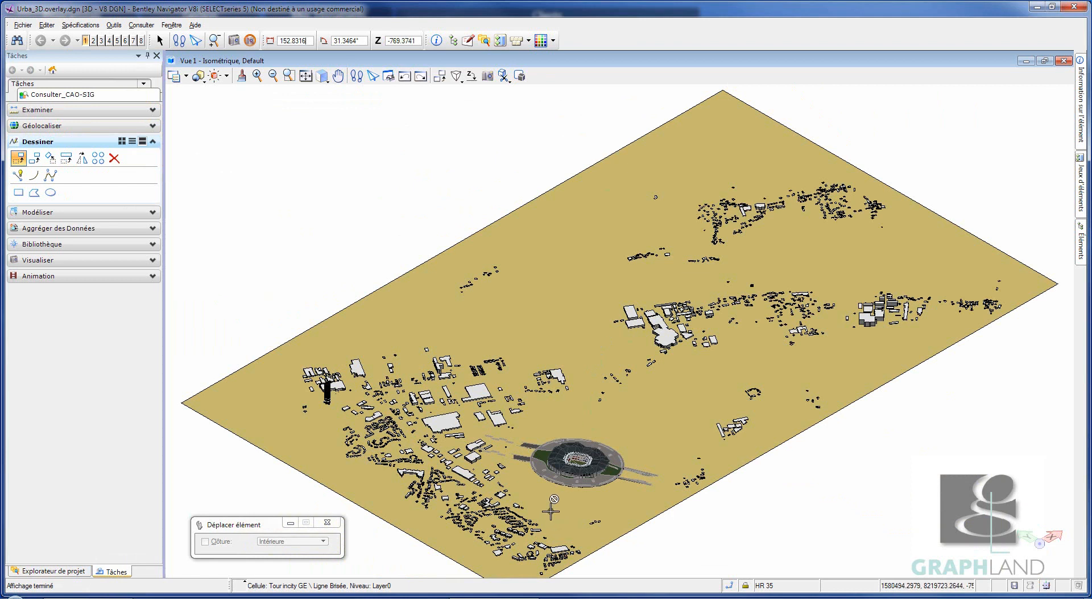
scroll(553, 508, "up", 5)
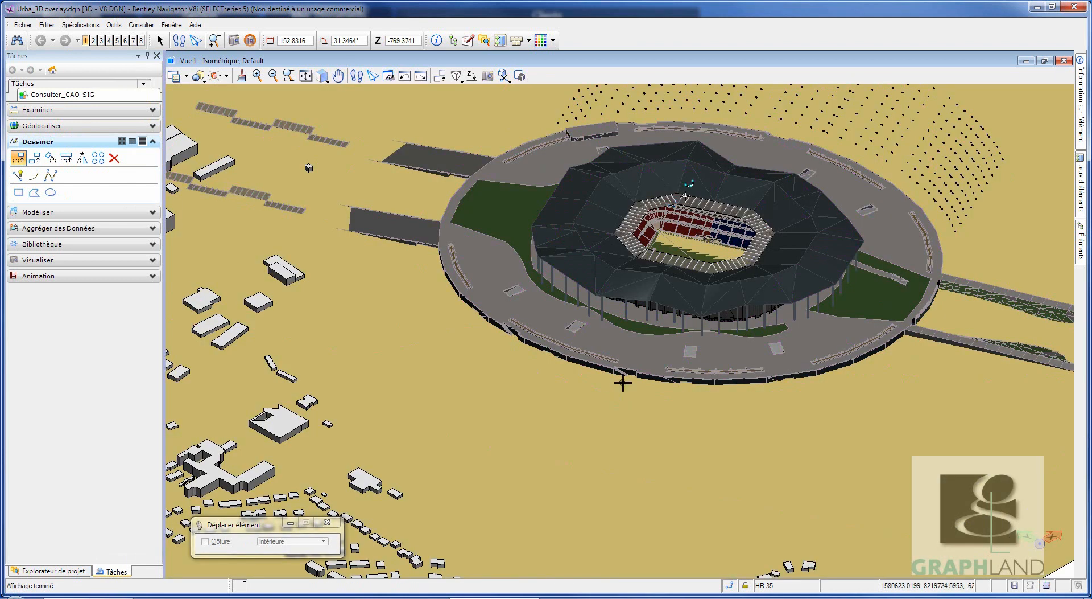
scroll(667, 370, "up", 3)
scroll(575, 368, "up", 4)
scroll(533, 290, "down", 3)
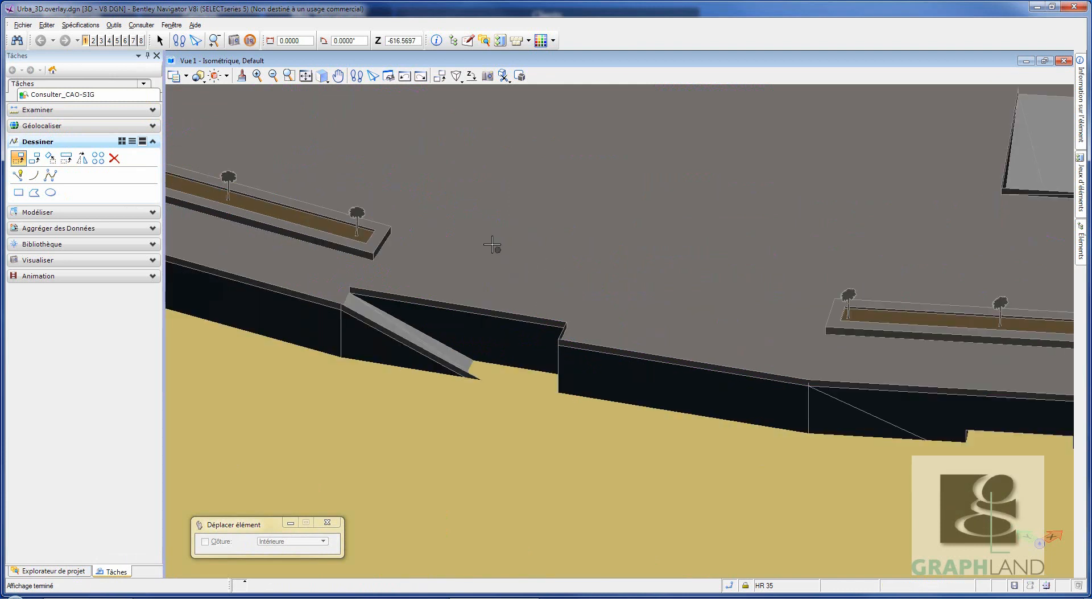
left_click(488, 76)
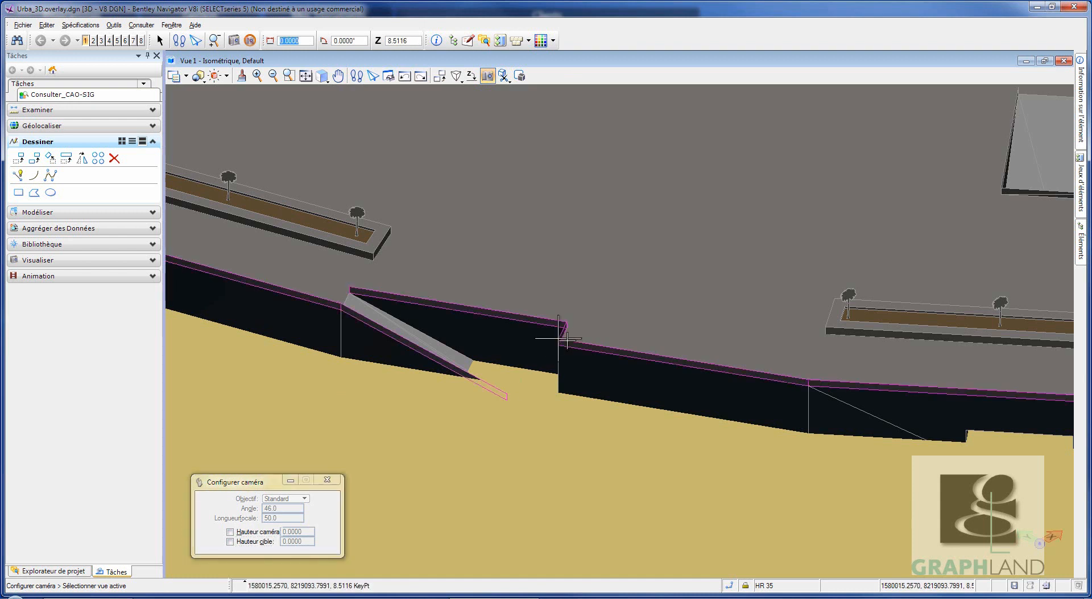
key("o")
key("f")
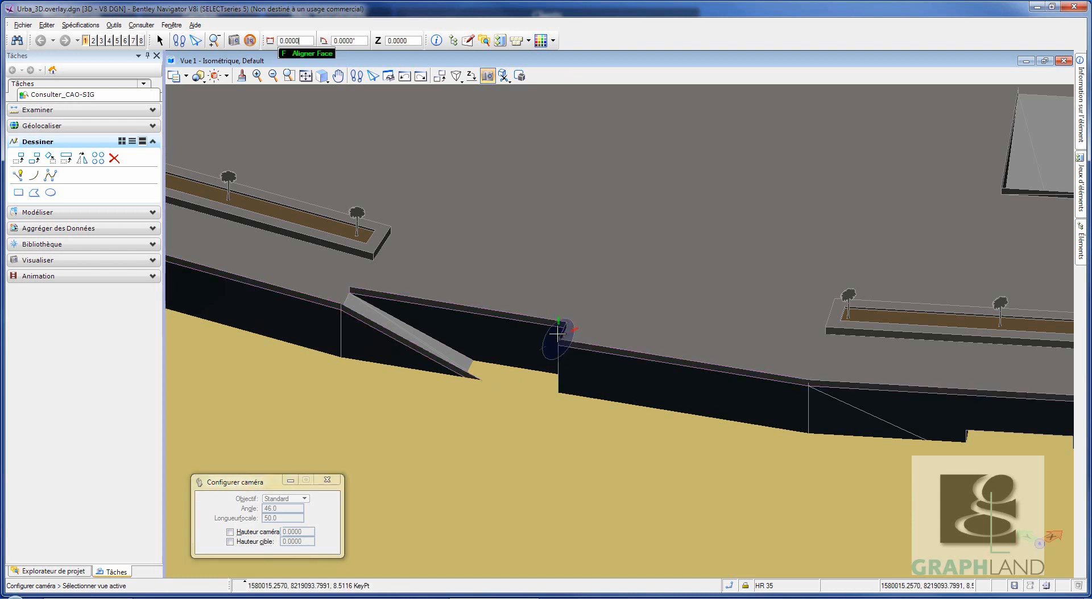
left_click(559, 289)
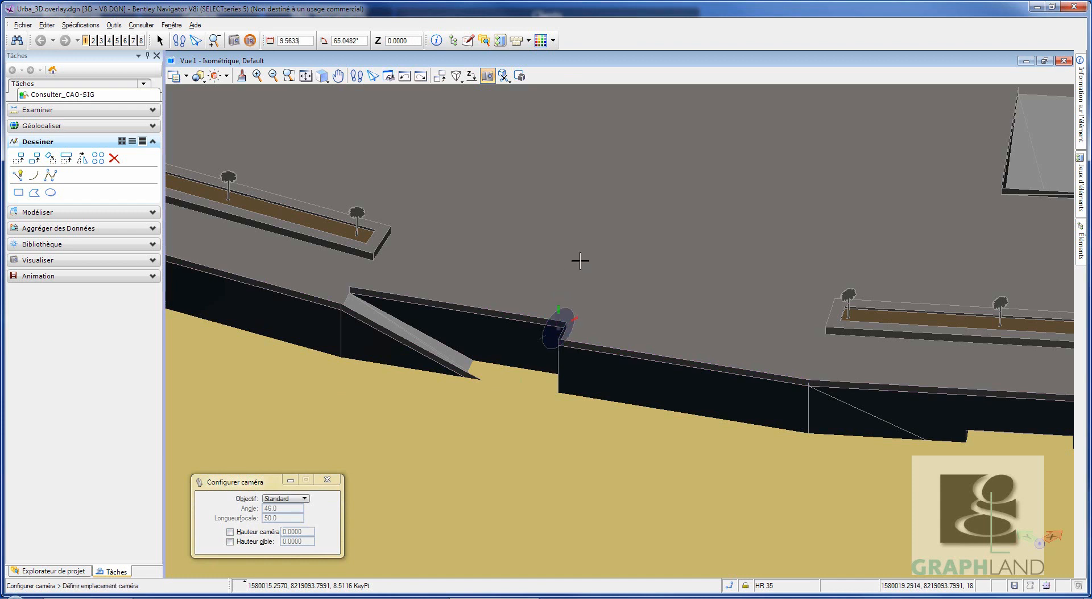
left_click(589, 195)
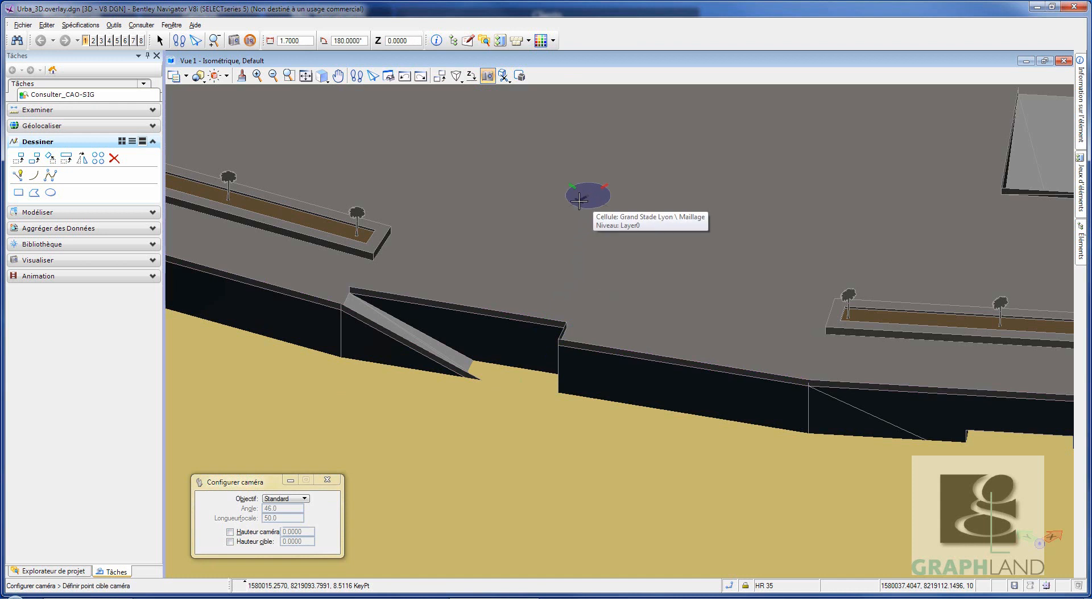
left_click(443, 184)
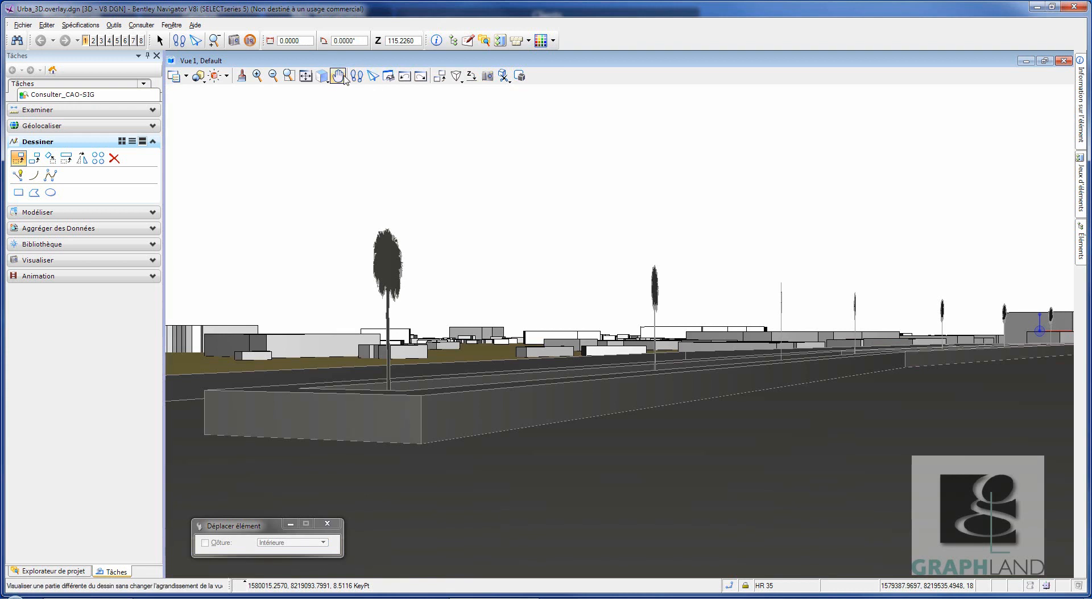
Turn the camera from the planter towards the distant tower and walk up to the stadium facade at a camera height of 1.7
left_click(388, 76)
left_click_drag(636, 322, 570, 314)
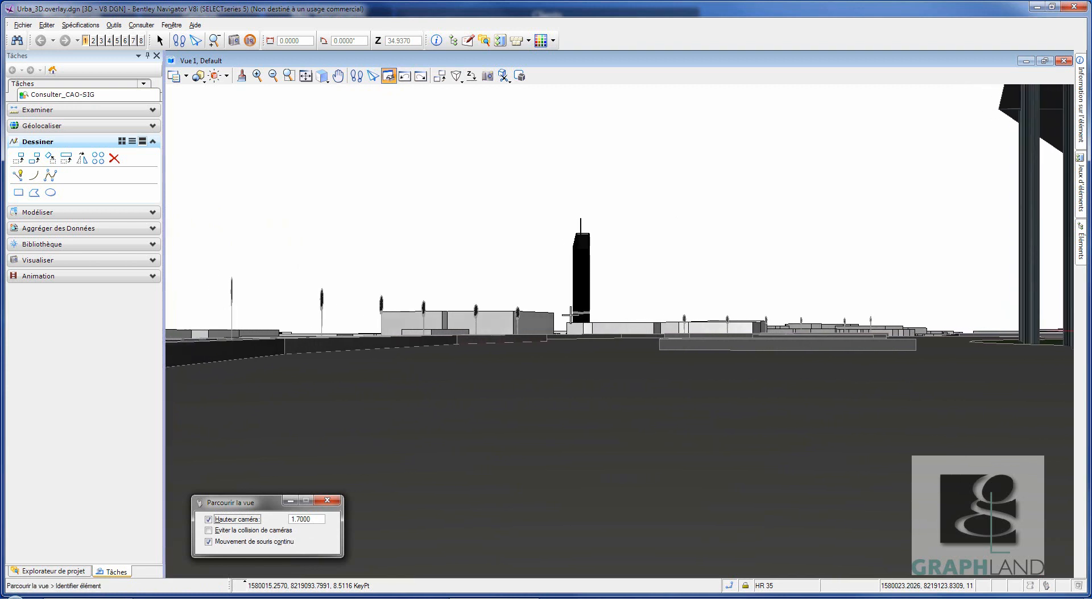
left_click(357, 75)
left_click_drag(622, 312, 583, 197)
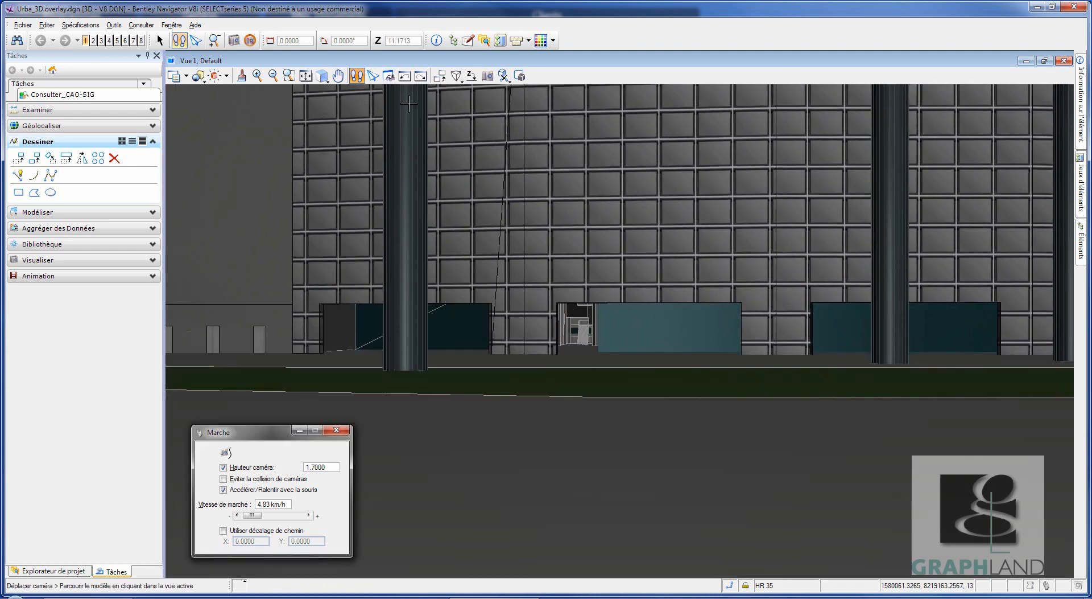
Apply the Monochrome display style to the view and walk the camera into the stadium onto the pitch in front of the stands
left_click(199, 76)
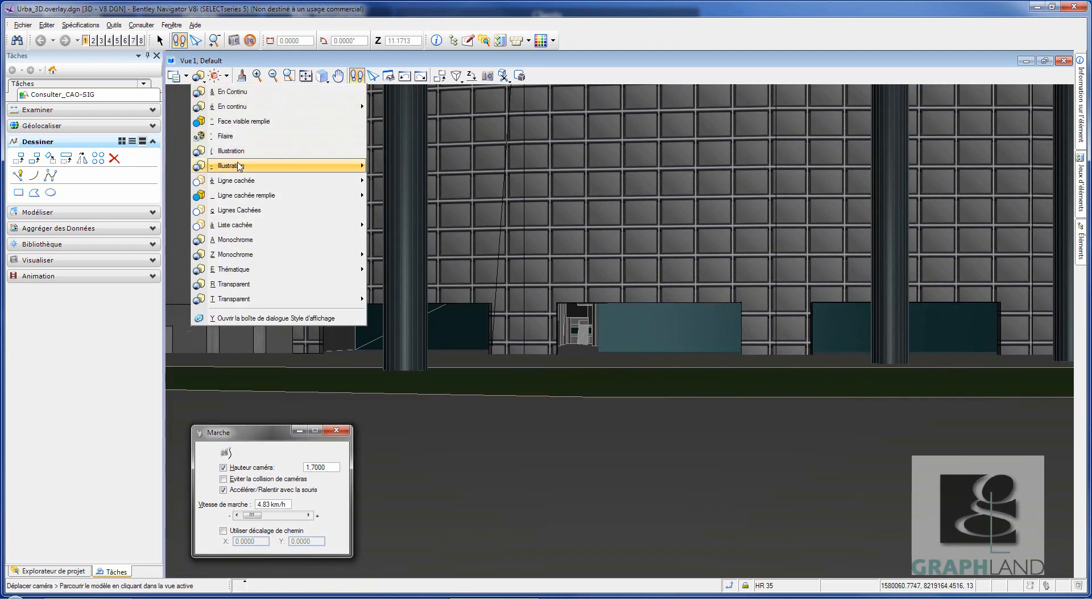
left_click(234, 239)
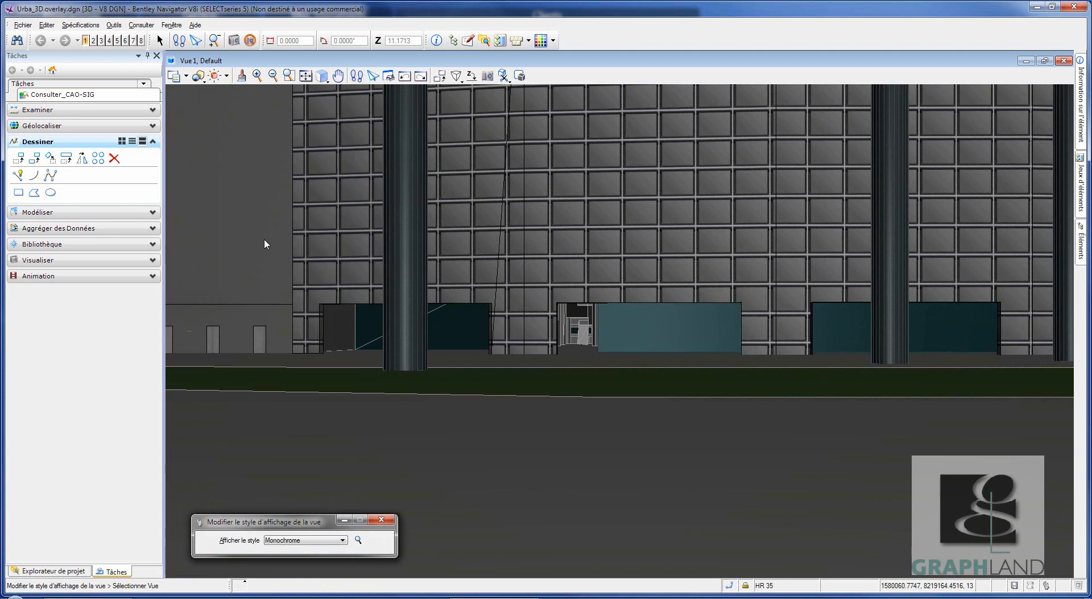
left_click(273, 227)
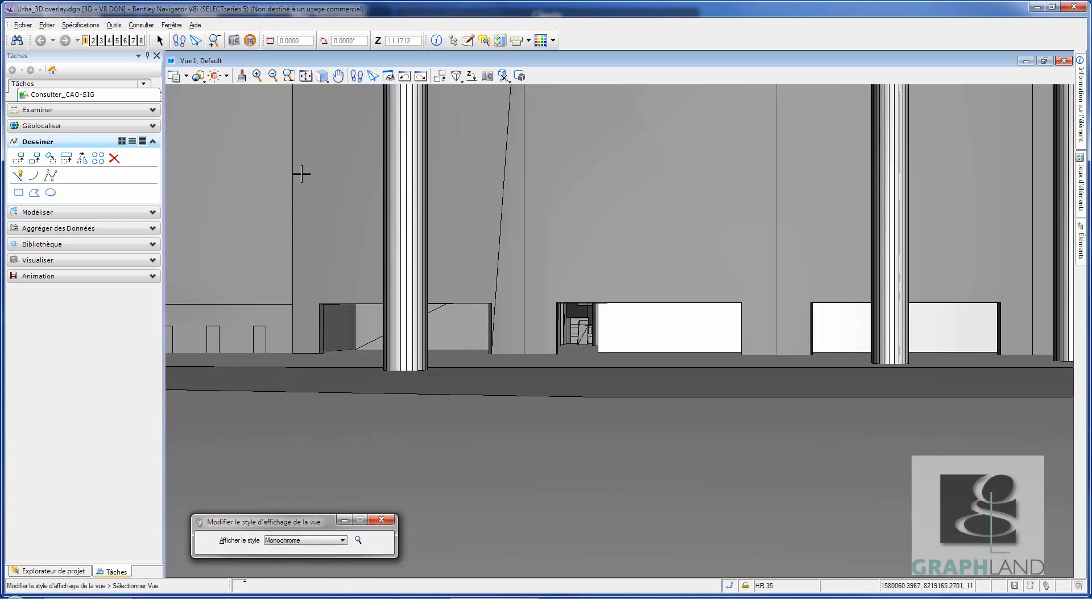
left_click(357, 76)
mouse_move(581, 392)
left_mouse_down()
mouse_move(617, 271)
mouse_move(578, 188)
mouse_move(581, 116)
mouse_move(627, 175)
mouse_move(688, 185)
mouse_move(675, 167)
mouse_move(706, 196)
mouse_move(705, 176)
mouse_move(603, 172)
mouse_move(591, 150)
mouse_move(597, 172)
mouse_move(596, 121)
left_mouse_up()
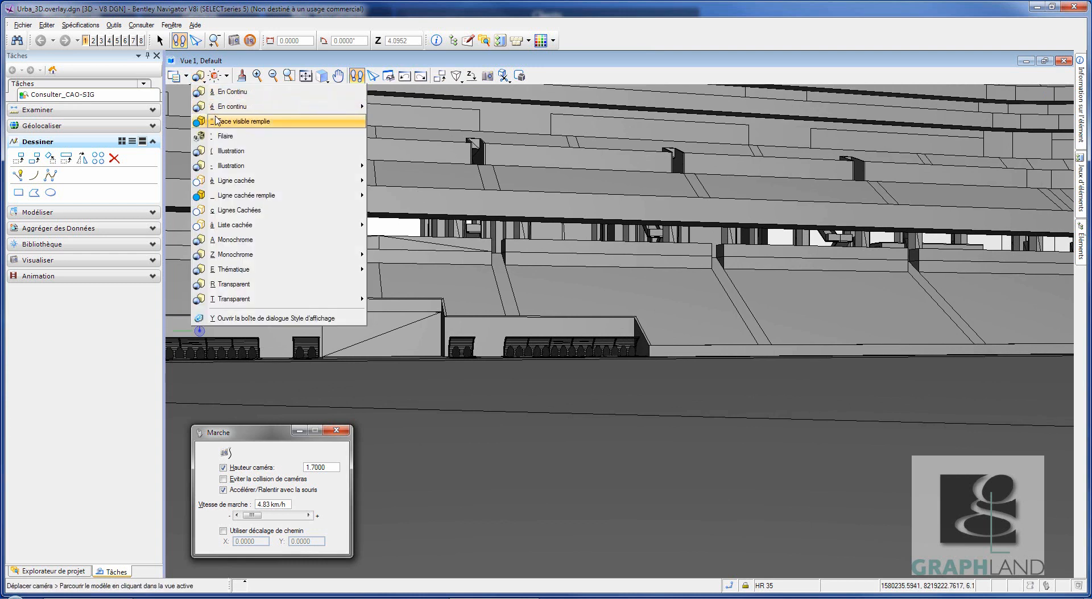
Apply the Illustration display style and turn the camera from the pitch towards the corner of the stands
left_click(232, 151)
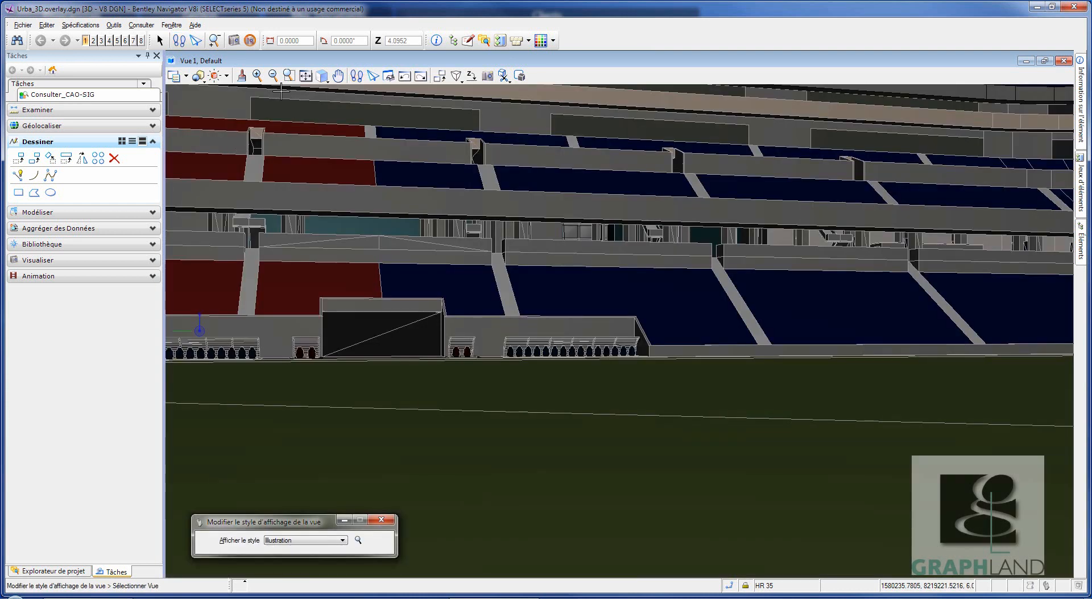
left_click(389, 76)
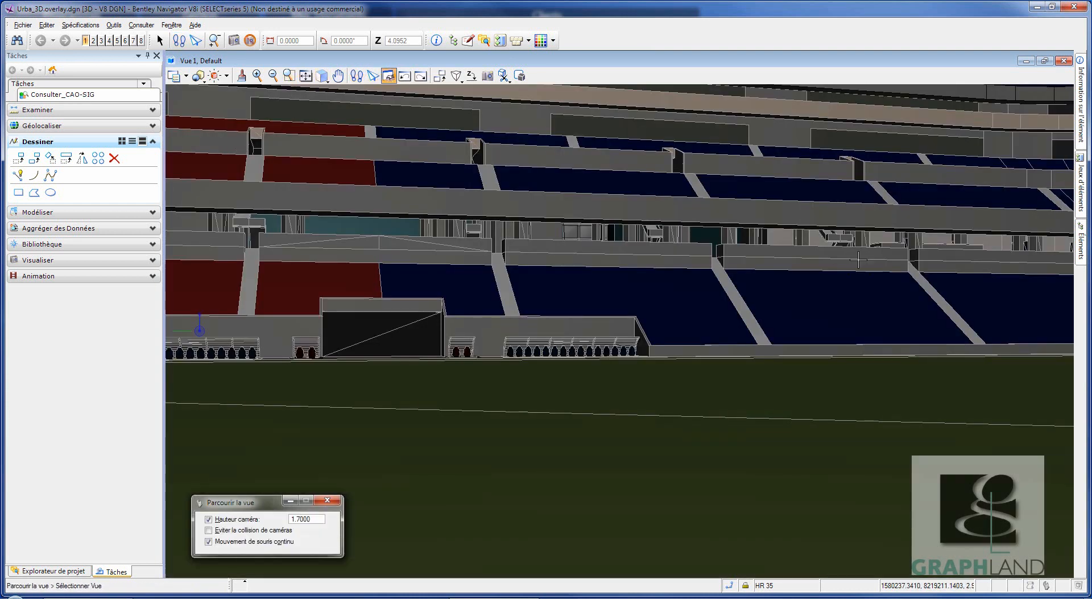
left_click_drag(561, 319, 728, 302)
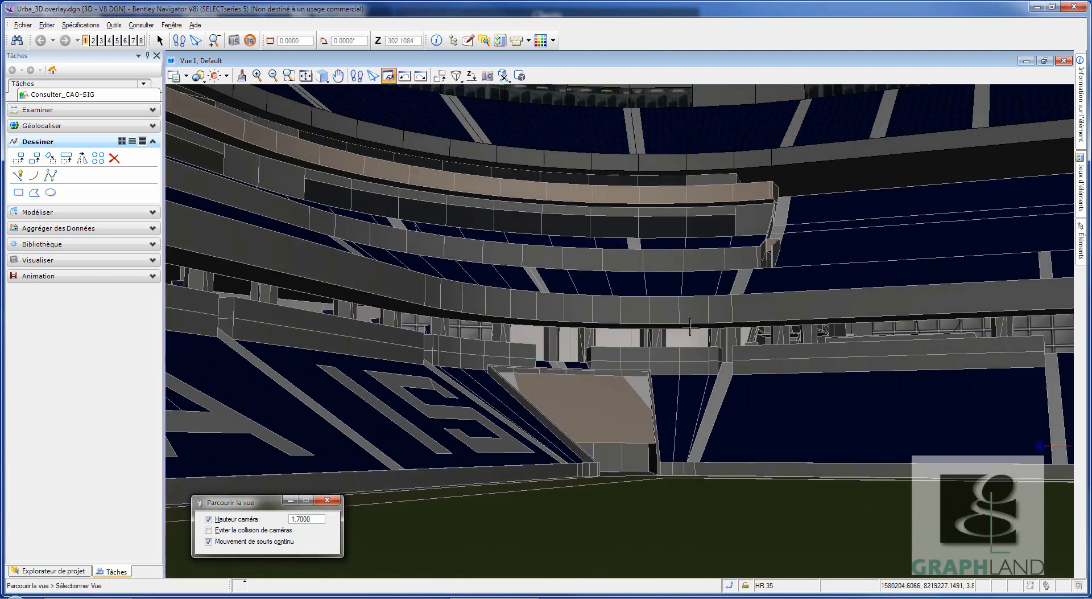